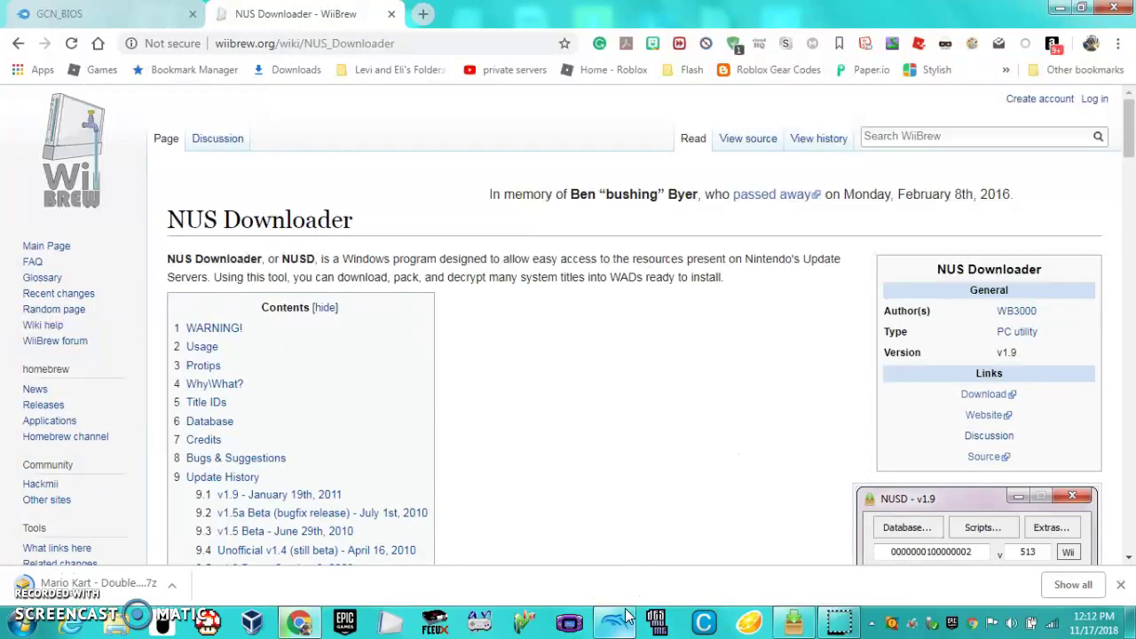
# Step: Switch to Dolphin and look through its list of installed games and Wii channels
pyautogui.moveTo(625, 613)
pyautogui.click(619, 619)
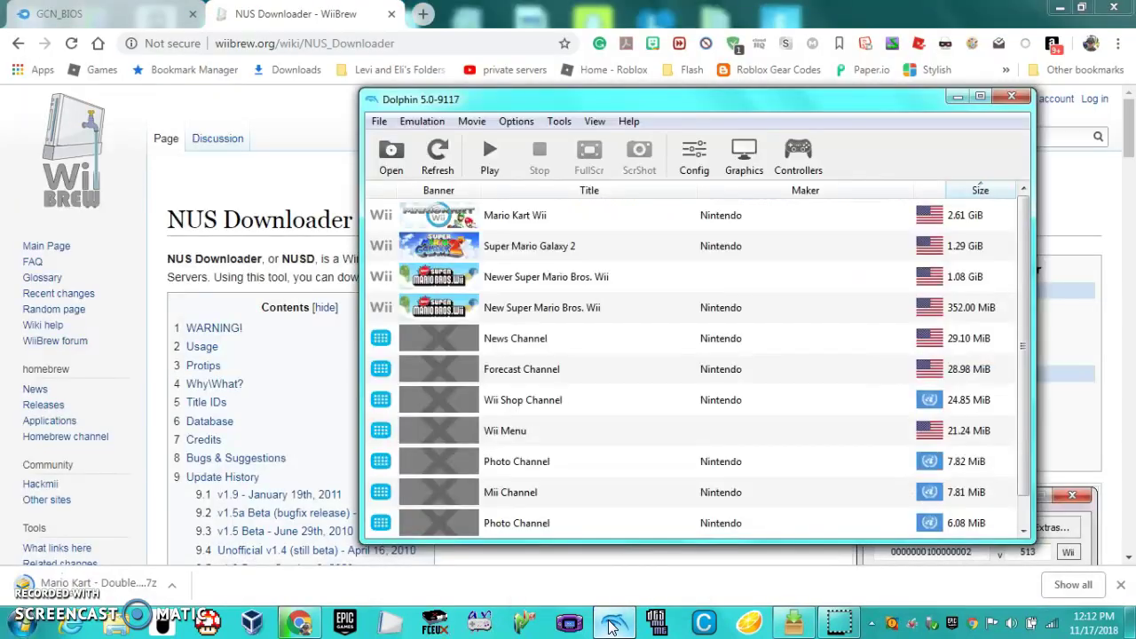
pyautogui.scroll(-1, 579, 471)
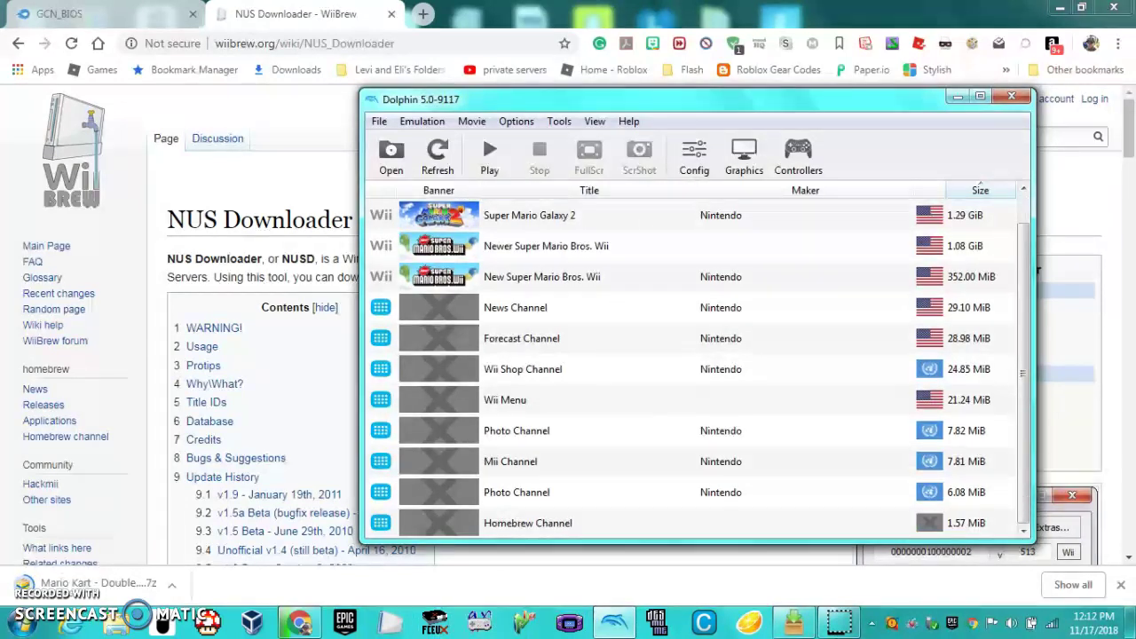
# Step: Return to the browser by way of the desktop and bring up the GCN_BIOS download page on MediaFire
pyautogui.click(1132, 621)
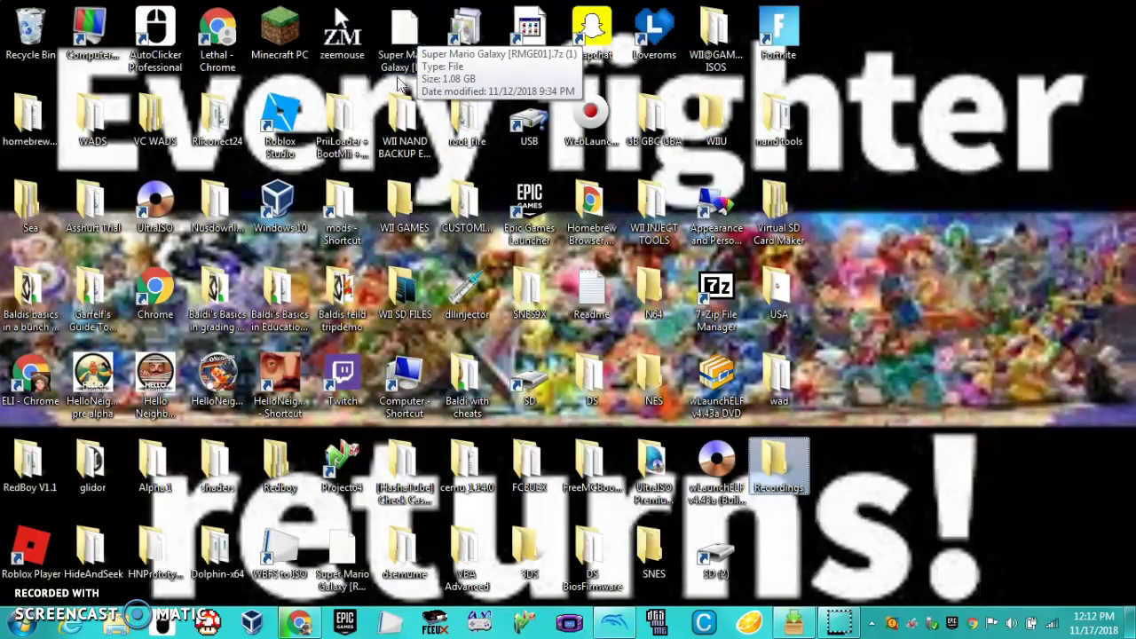
pyautogui.click(299, 621)
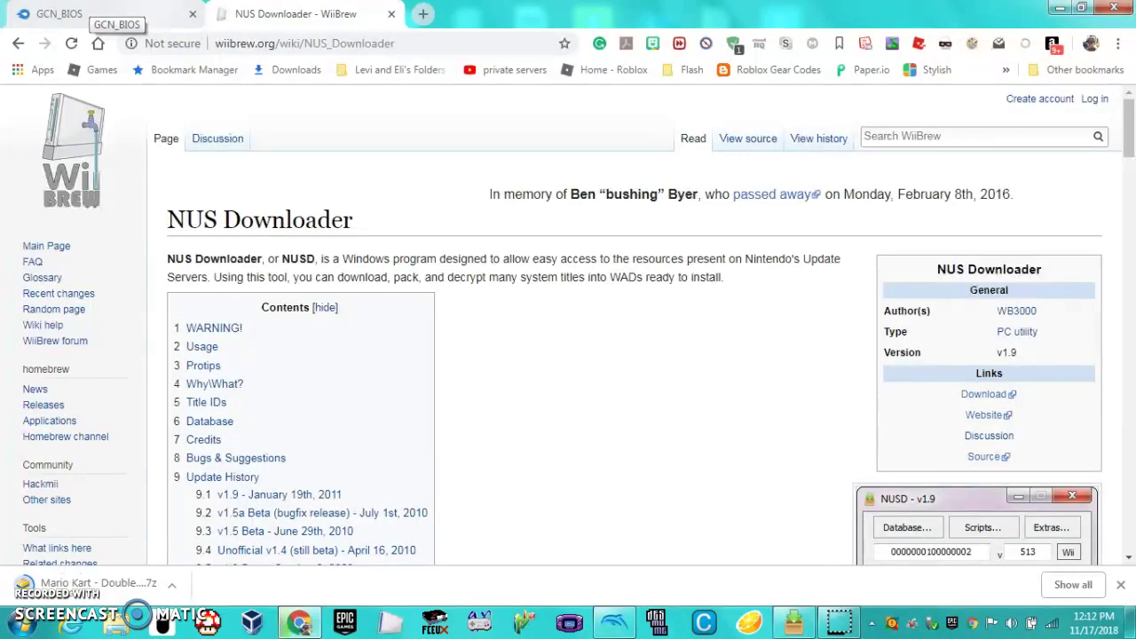
pyautogui.click(98, 13)
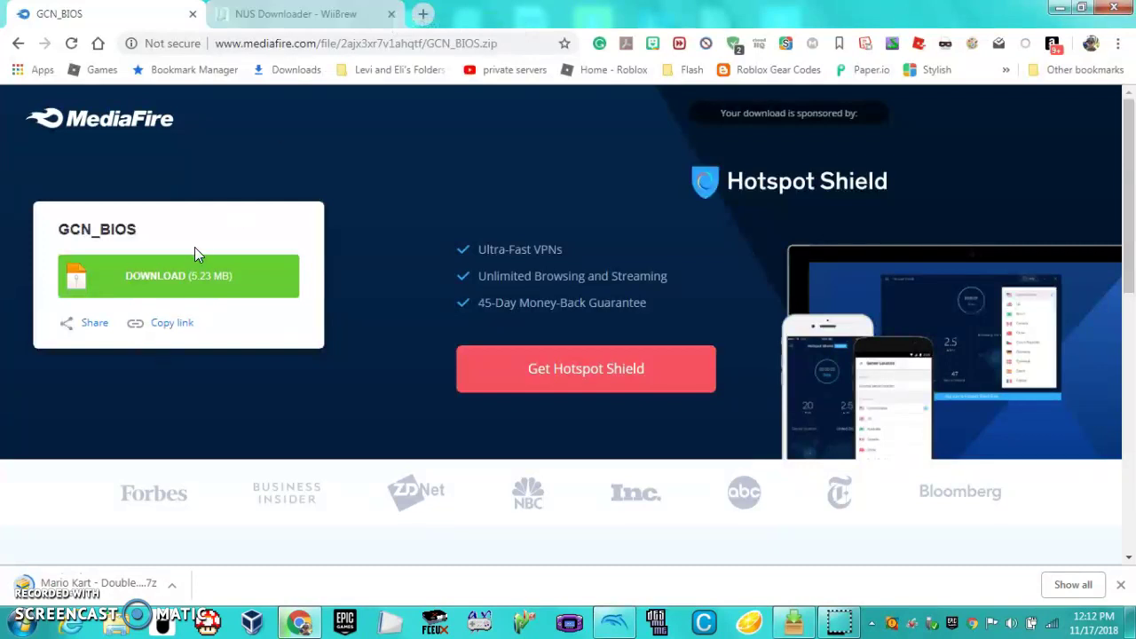
# Step: Search the computer for "bios" and open the GCN_BIOS archive in WinArchiver, continuing unregistered
pyautogui.press('super')
pyautogui.write('bips')
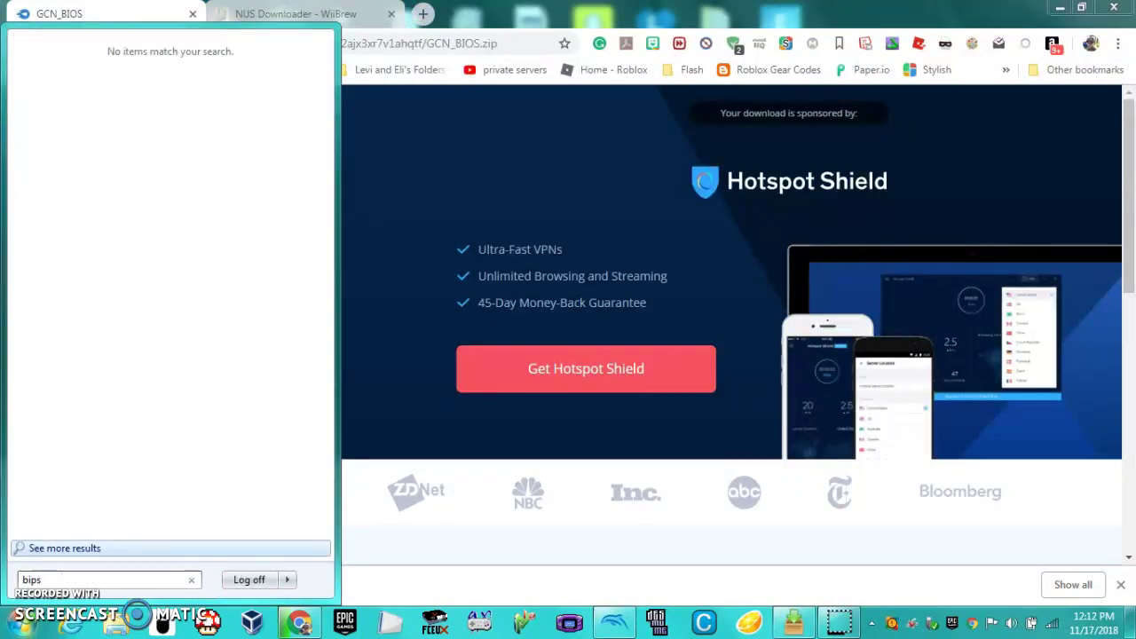
pyautogui.press('BackSpace')
pyautogui.press('BackSpace')
pyautogui.press('BackSpace')
pyautogui.press('BackSpace')
pyautogui.write('bi')
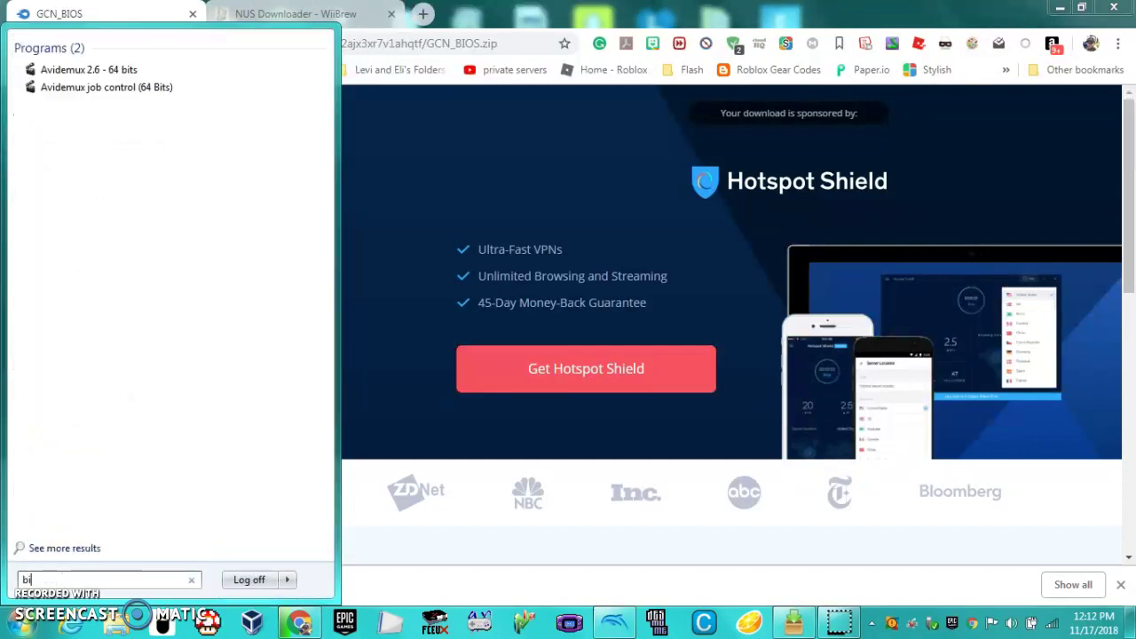
pyautogui.write('o')
pyautogui.press('BackSpace')
pyautogui.press('BackSpace')
pyautogui.write('ios')
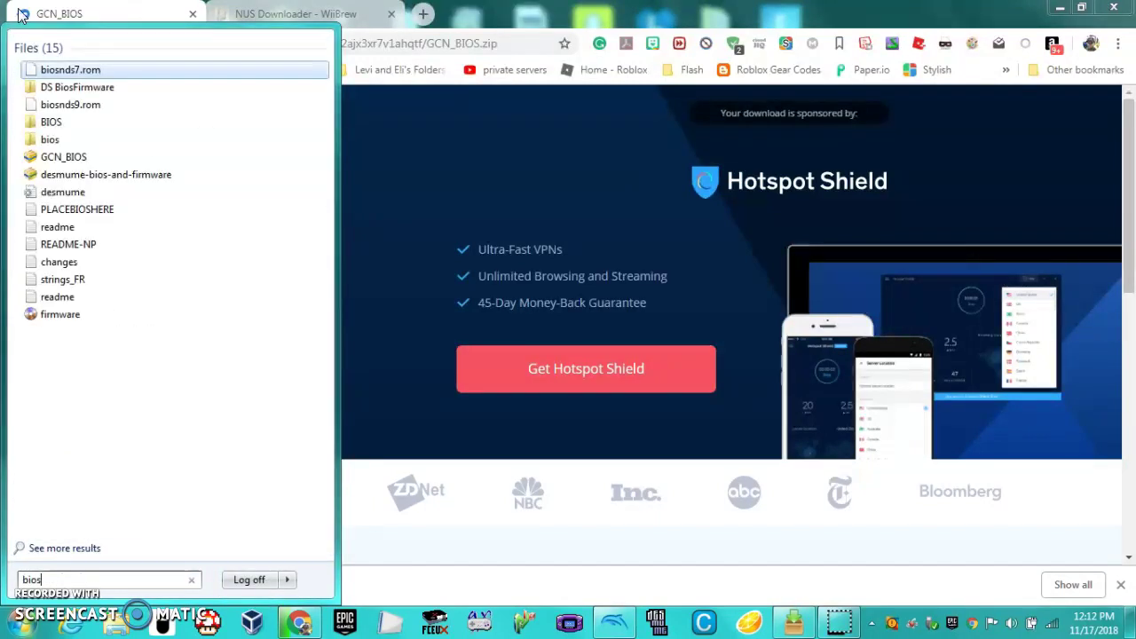
pyautogui.click(85, 157)
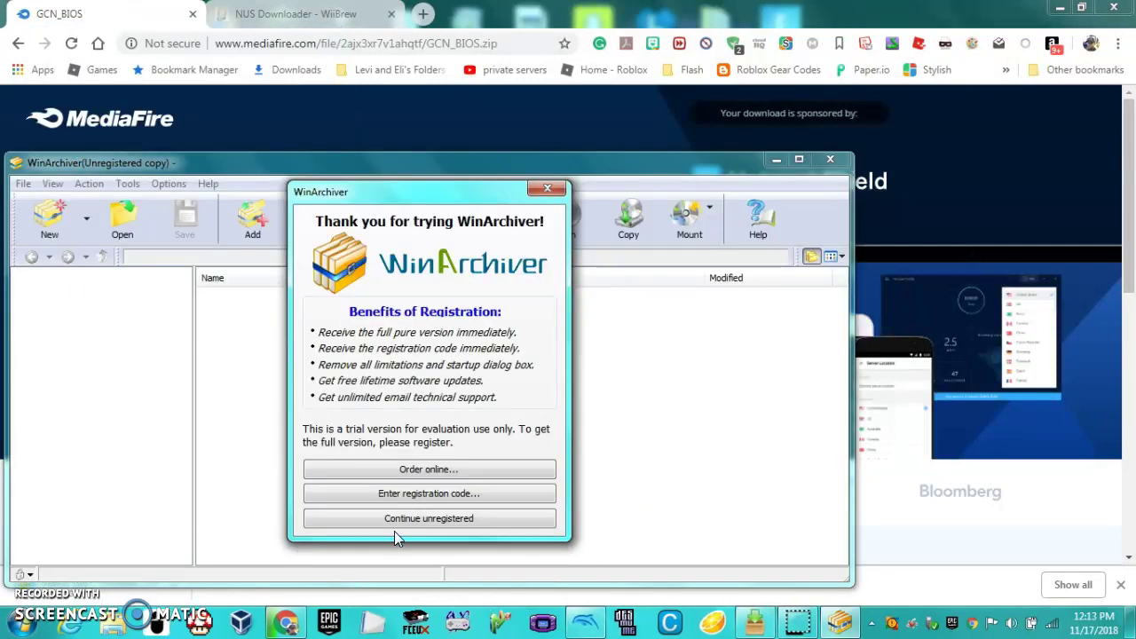
pyautogui.click(396, 524)
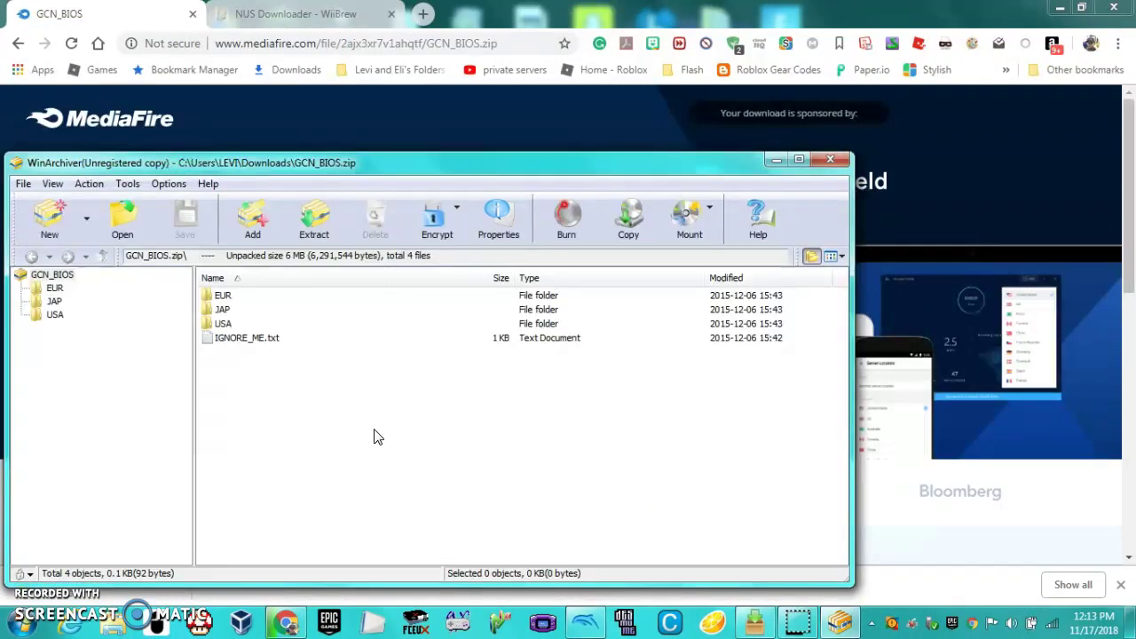
# Step: Open the GC folder inside the Dolphin Emulator folder in Documents
pyautogui.click(22, 624)
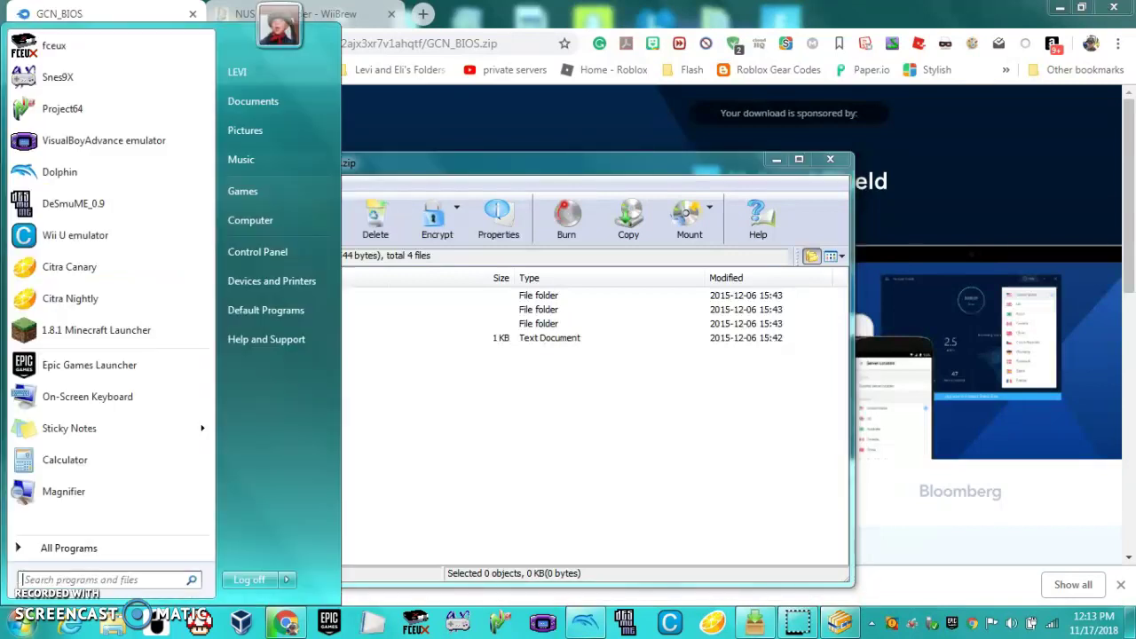
pyautogui.click(264, 106)
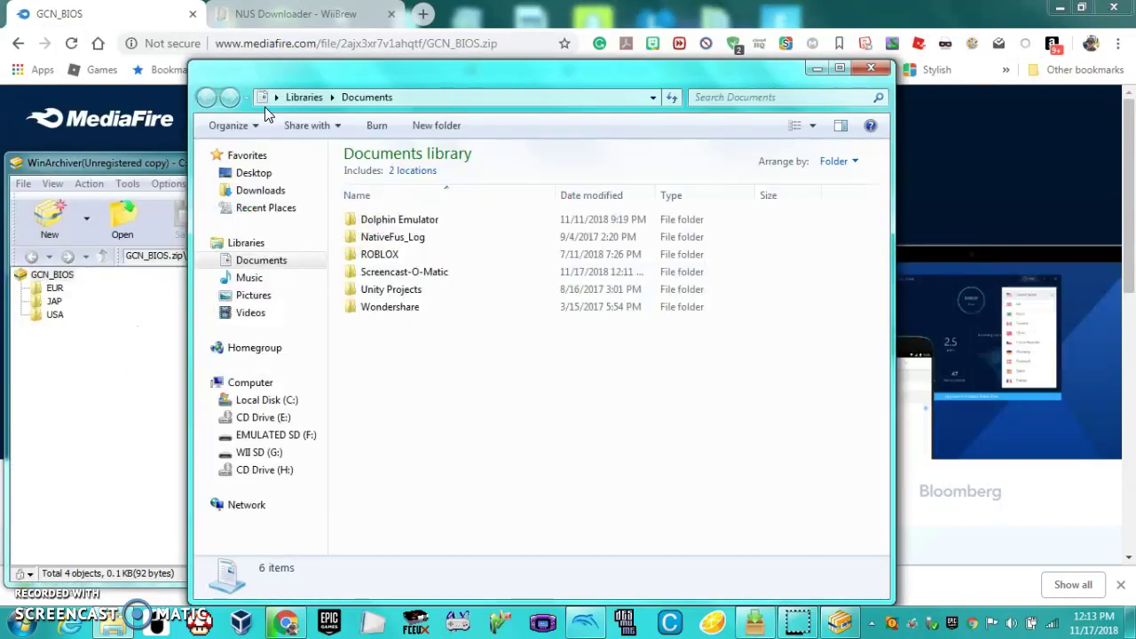
pyautogui.click(437, 221)
pyautogui.doubleClick(439, 219)
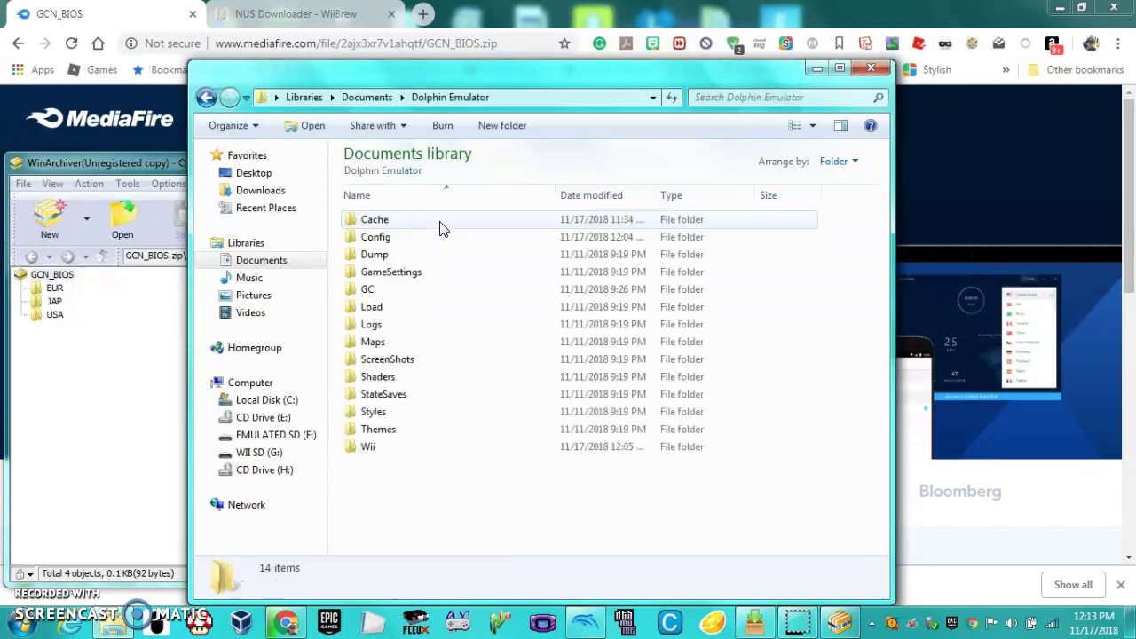
pyautogui.doubleClick(407, 296)
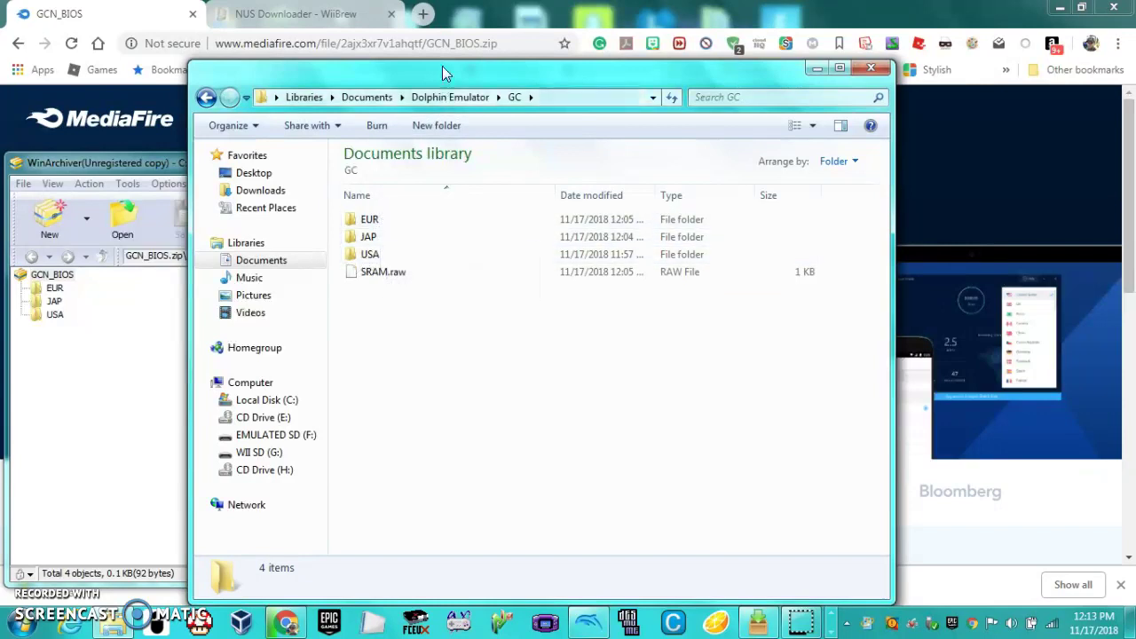
# Step: Arrange the GCN_BIOS archive and the GC folder side by side and open the USA folder in both
pyautogui.moveTo(442, 66); pyautogui.dragTo(1135, 71)
pyautogui.moveTo(265, 162); pyautogui.dragTo(0, 193)
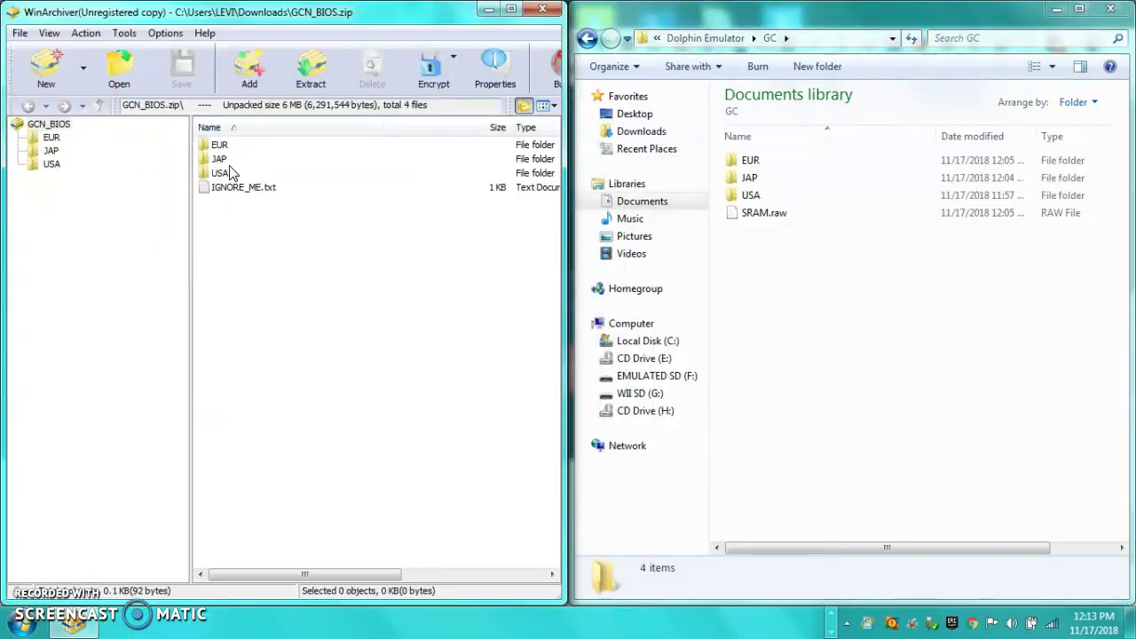
pyautogui.doubleClick(222, 172)
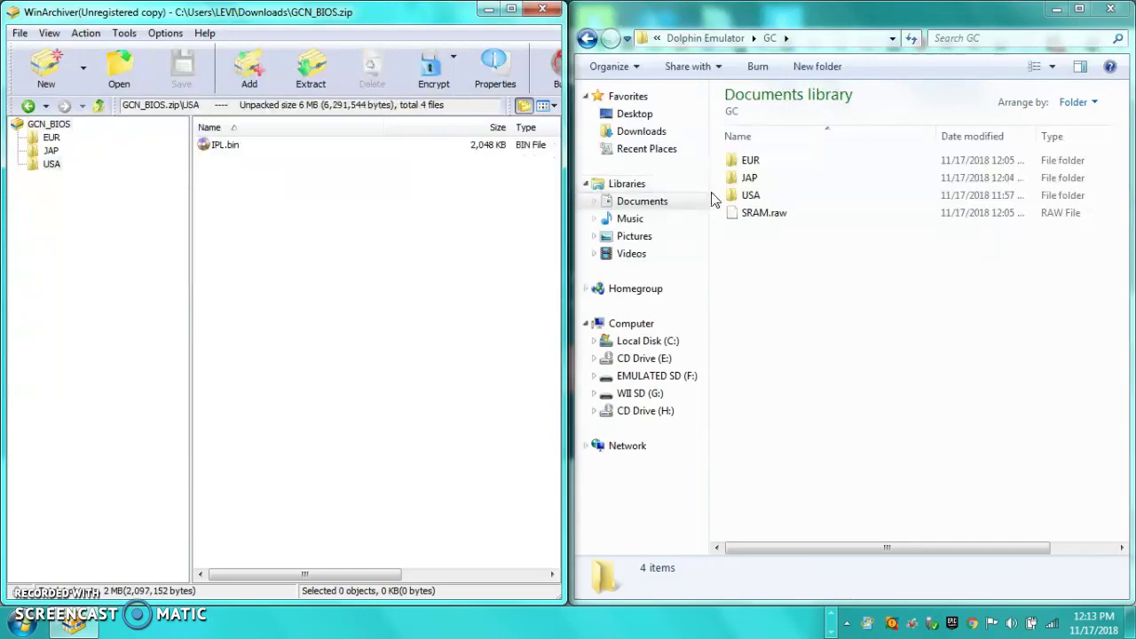
pyautogui.click(747, 197)
pyautogui.doubleClick(748, 197)
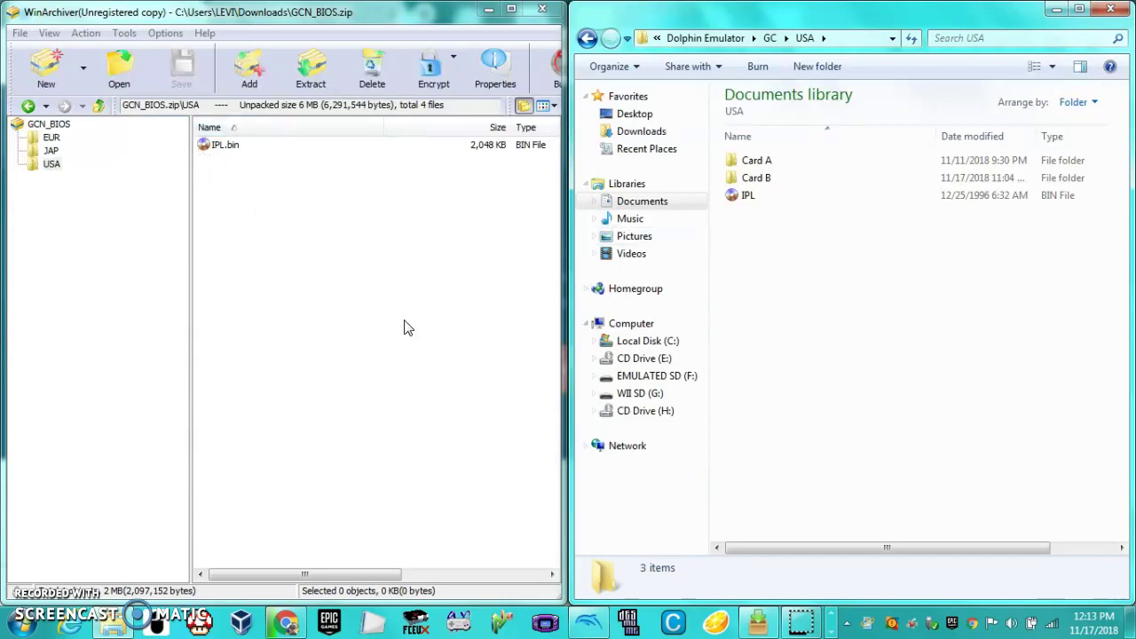
# Step: View the archive's JAP and EUR folders, and close both the archive and the Dolphin USA folder
pyautogui.click(51, 151)
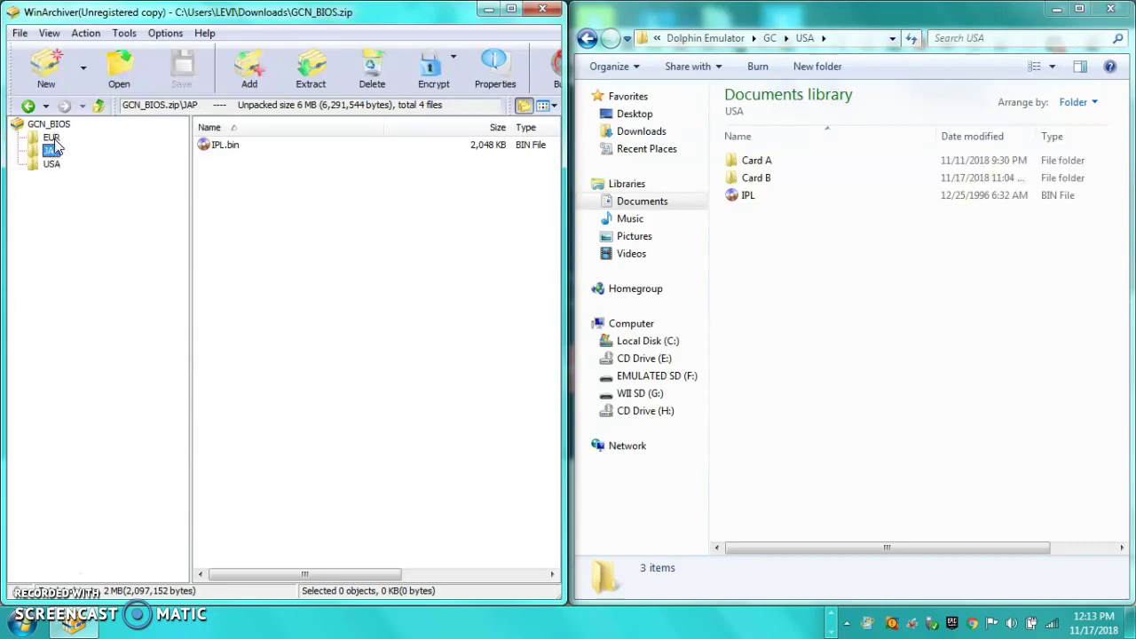
pyautogui.click(52, 139)
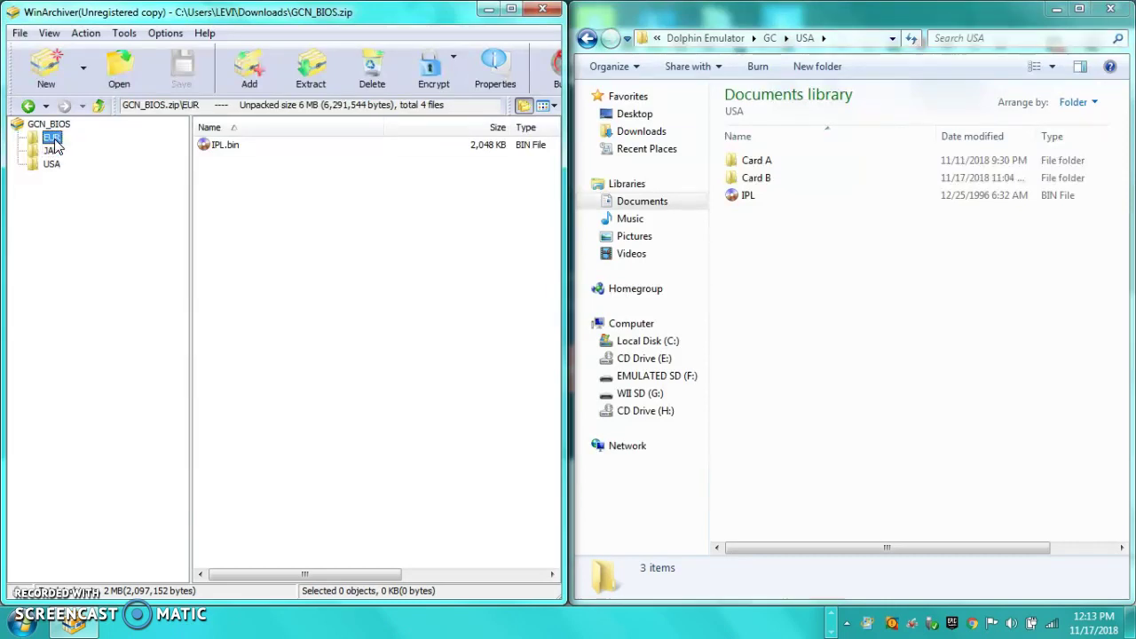
pyautogui.click(542, 9)
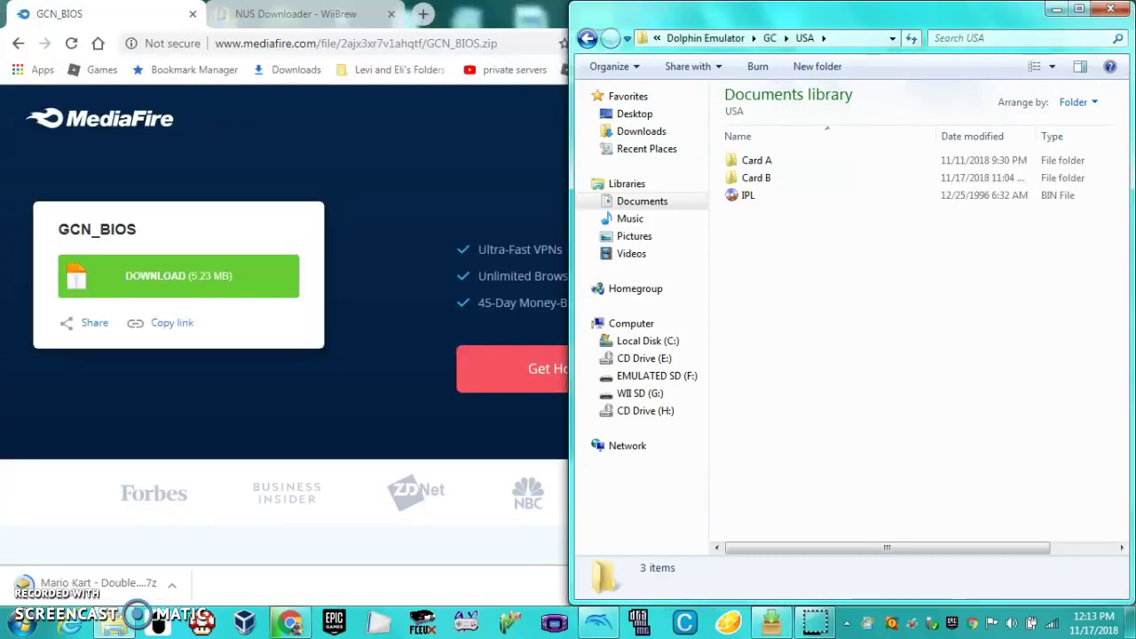
pyautogui.click(1110, 9)
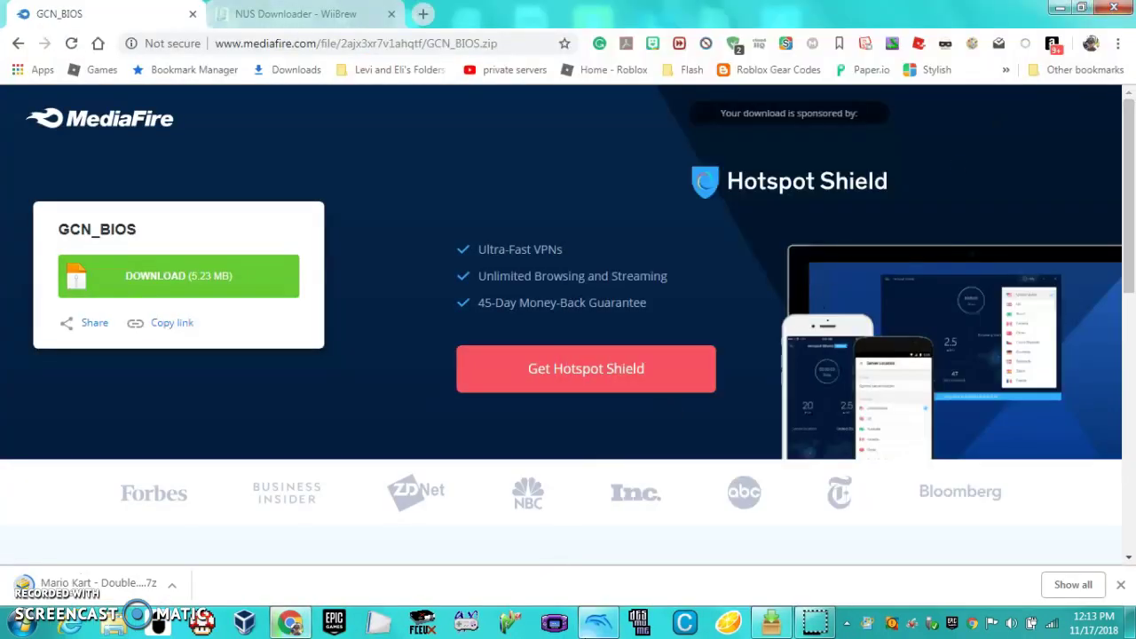
# Step: Switch to Dolphin and find the command for loading the GameCube main menu
pyautogui.click(598, 621)
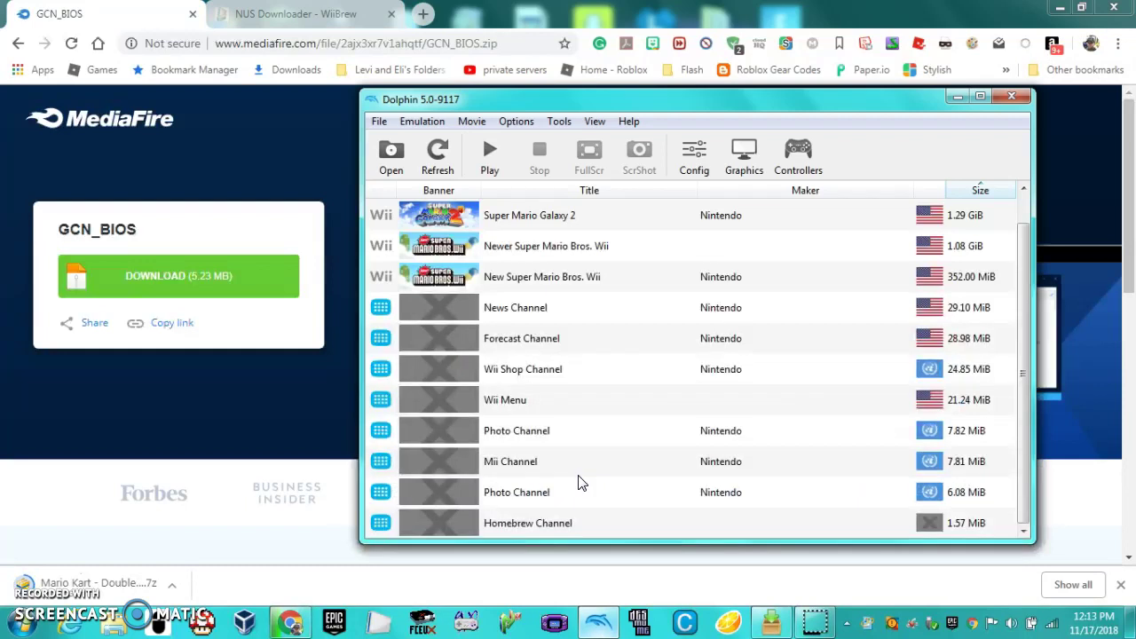
pyautogui.click(557, 122)
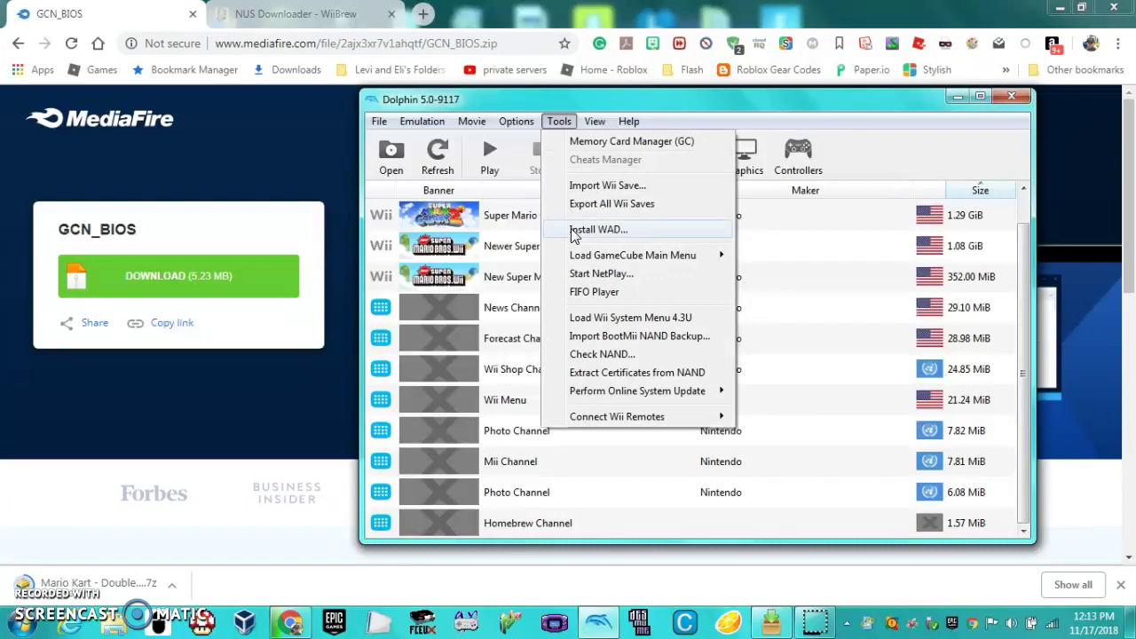
pyautogui.moveTo(616, 261)
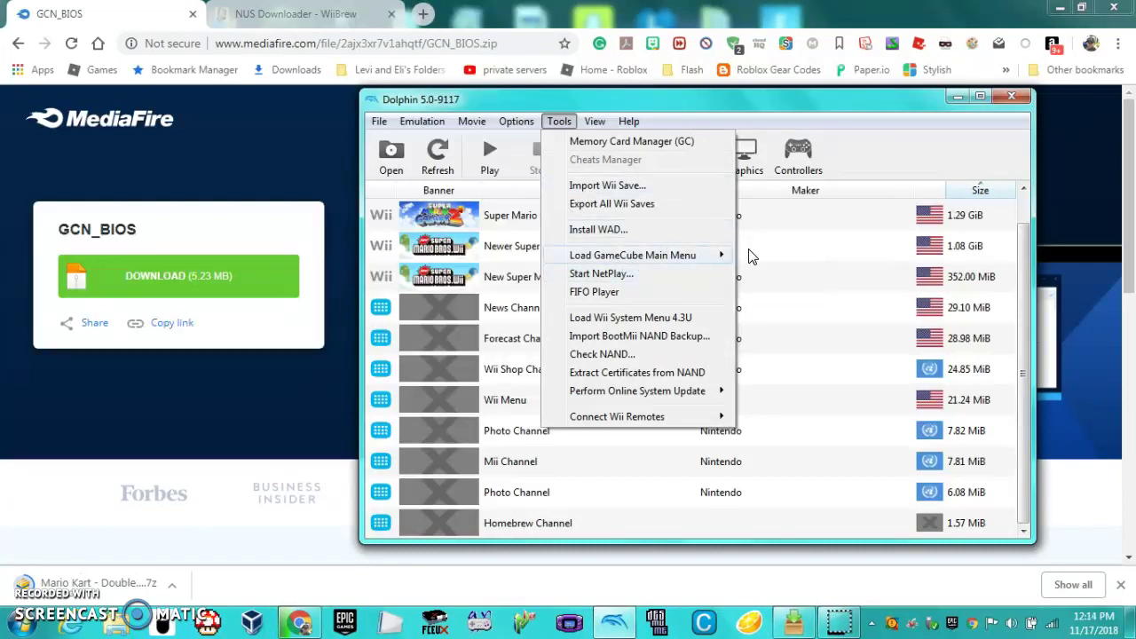
pyautogui.moveTo(690, 261)
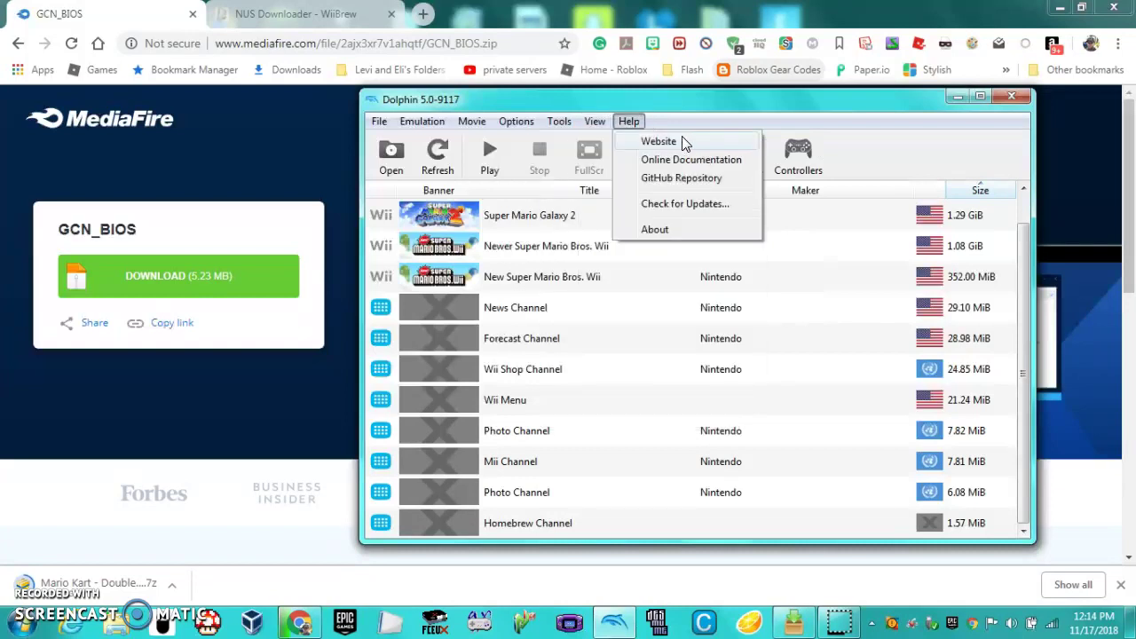
pyautogui.click(761, 118)
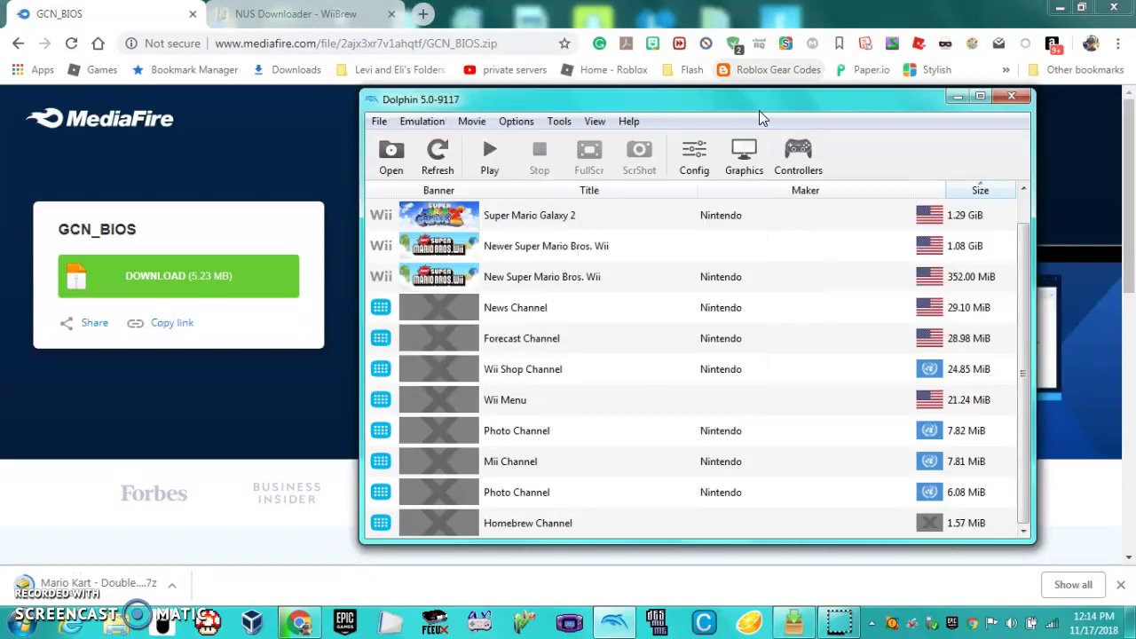
# Step: Review Dolphin's GameCube settings, including Skip Main Menu, and close the settings
pyautogui.click(696, 168)
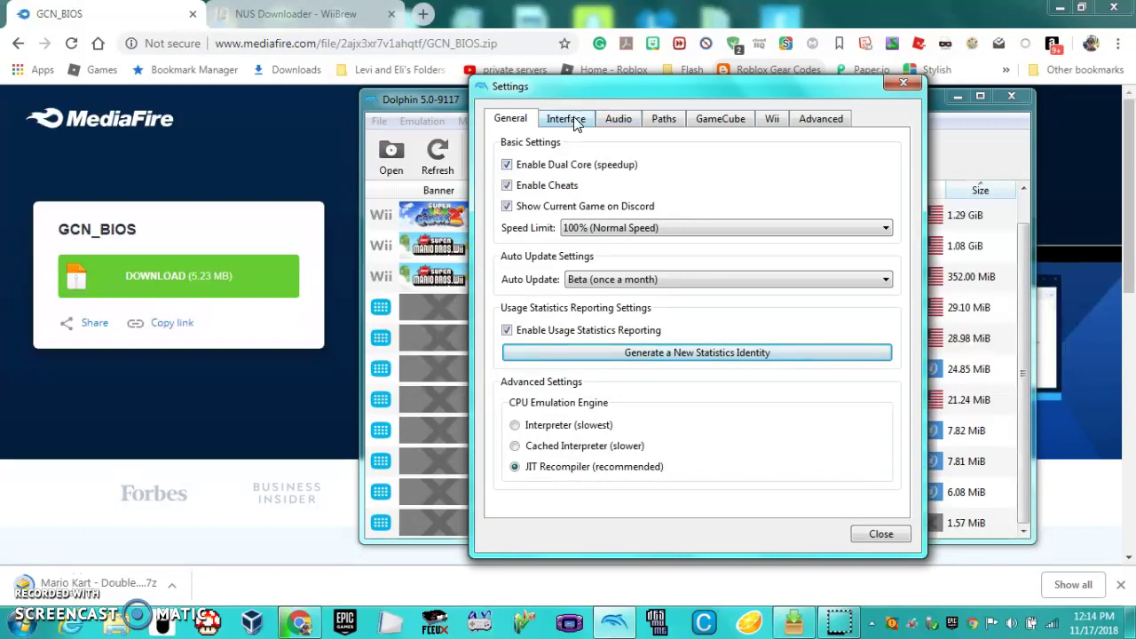
pyautogui.click(734, 125)
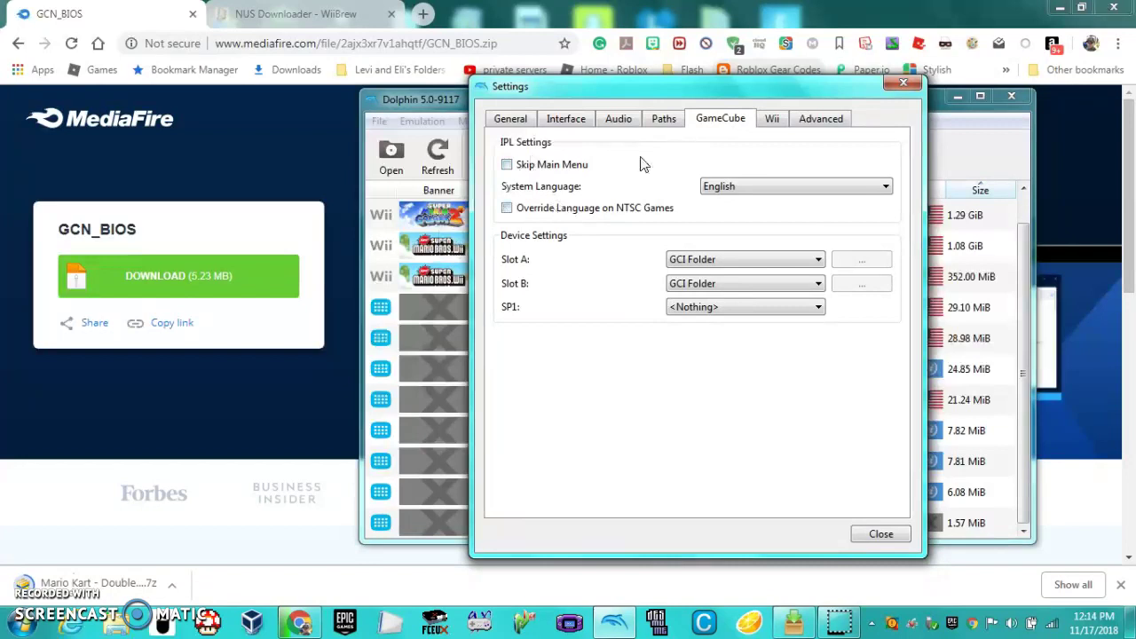
pyautogui.click(895, 88)
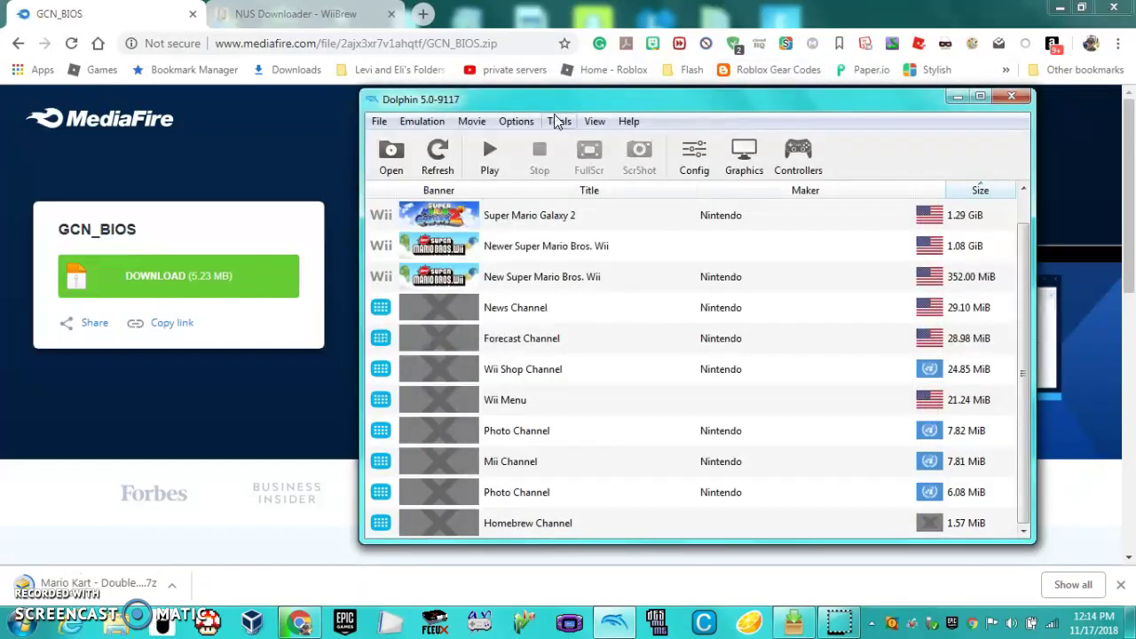
# Step: Load the GameCube main menu and stop the emulation
pyautogui.click(557, 121)
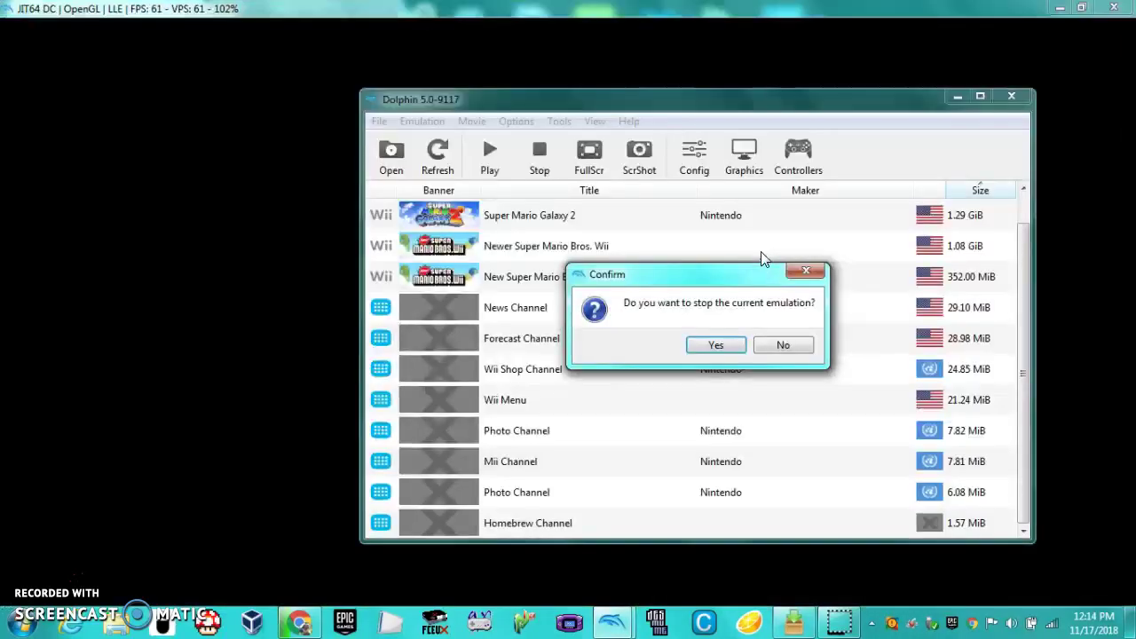
pyautogui.click(709, 346)
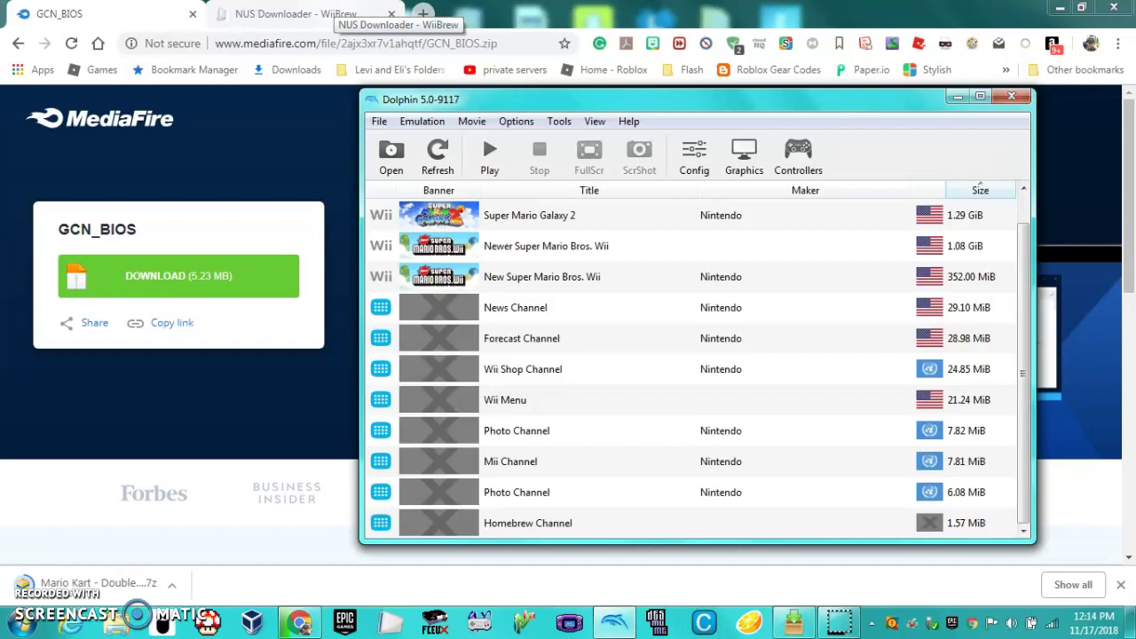
# Step: Switch to the NUS Downloader page on WiiBrew in the browser and locate its download link
pyautogui.click(355, 14)
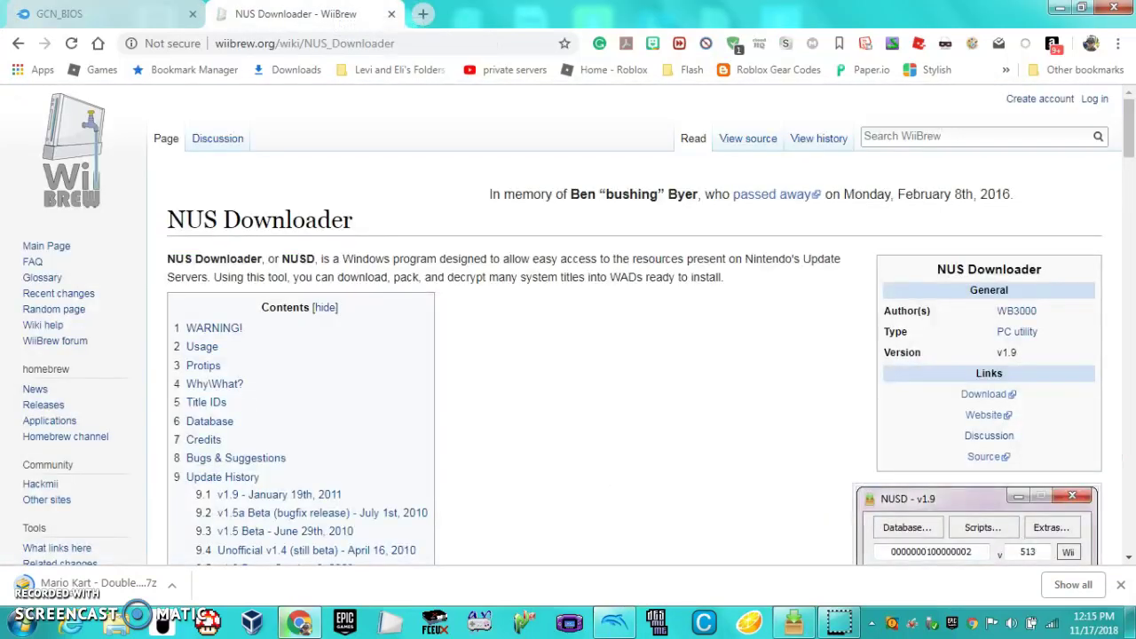
pyautogui.scroll(-3, 576, 328)
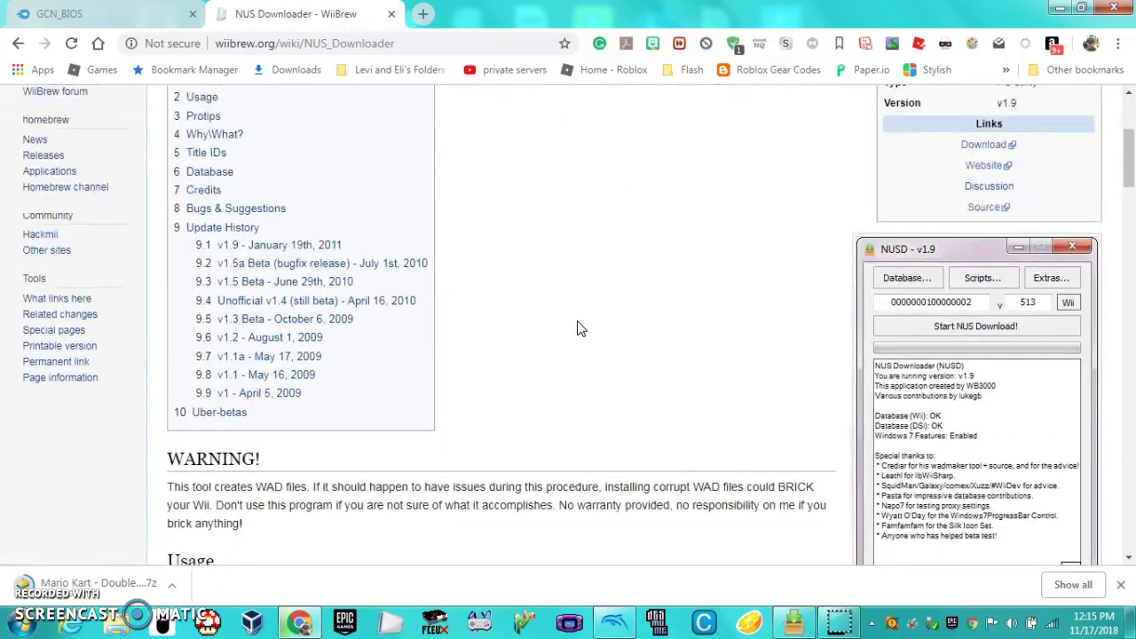
pyautogui.scroll(-1, 577, 328)
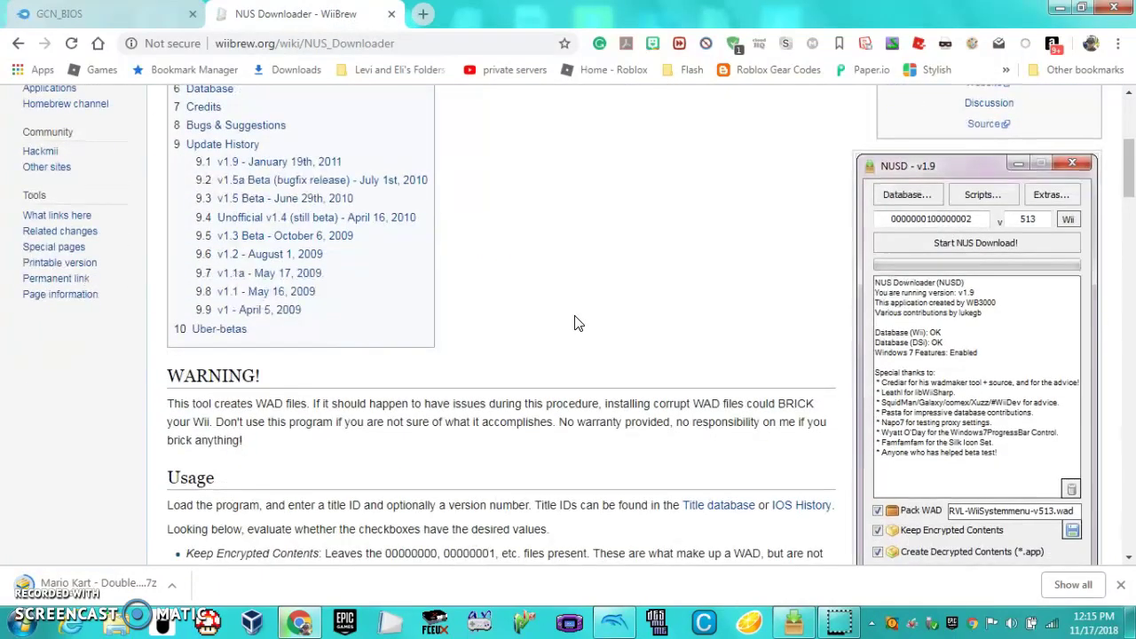
pyautogui.scroll(1, 575, 322)
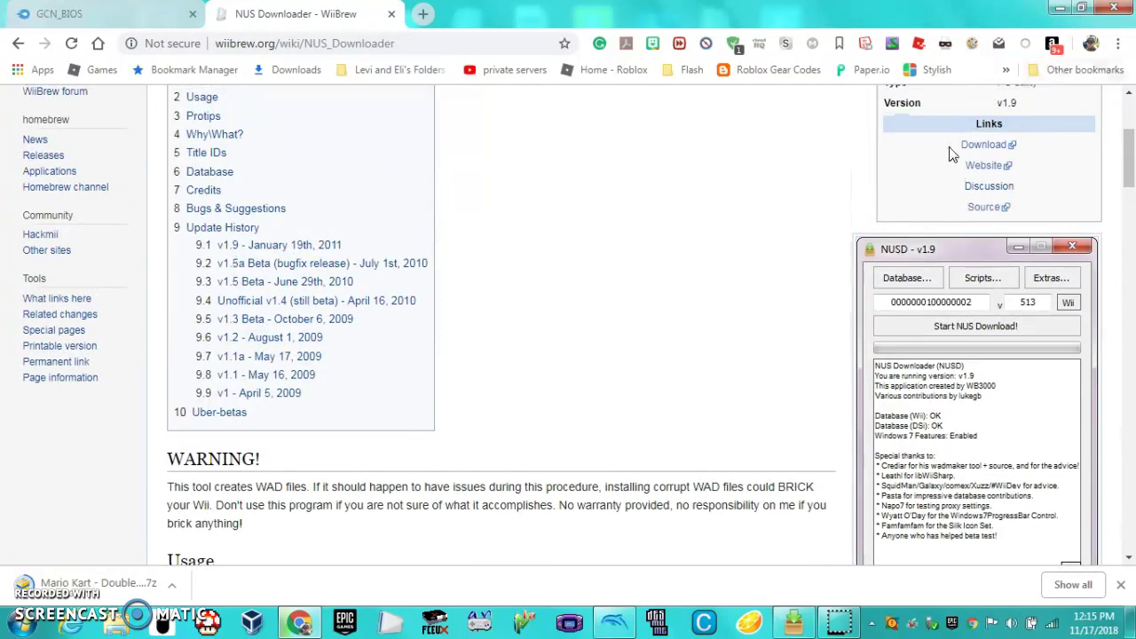
# Step: Download the NUS Downloader v1.9 archive from the WiiBrew page and bring up the downloaded file's options
pyautogui.click(985, 146)
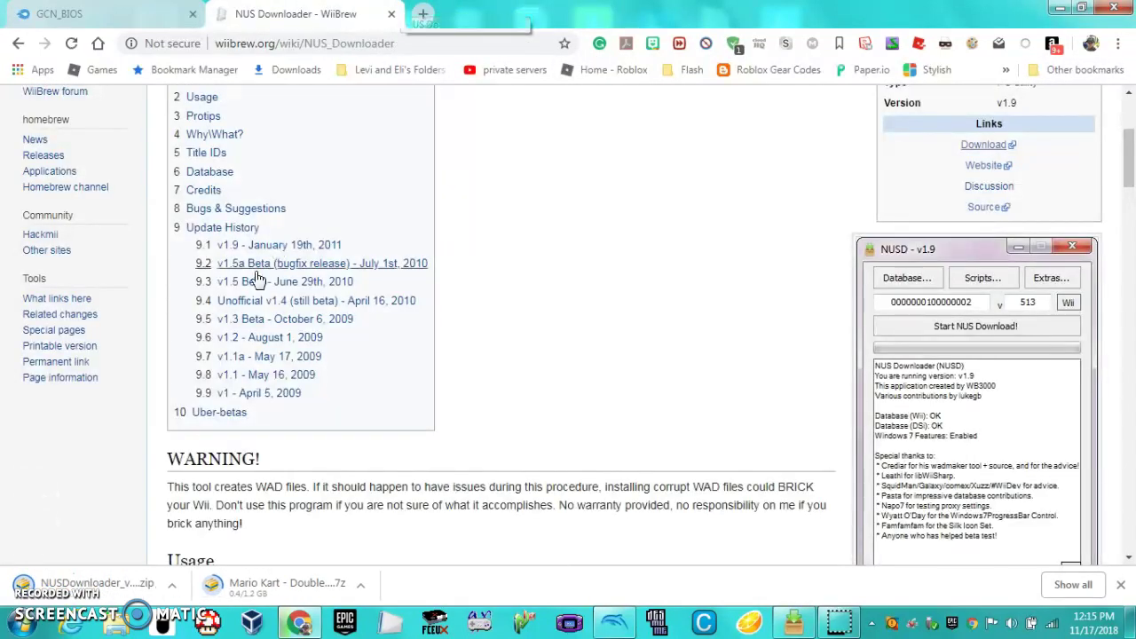
pyautogui.click(158, 589)
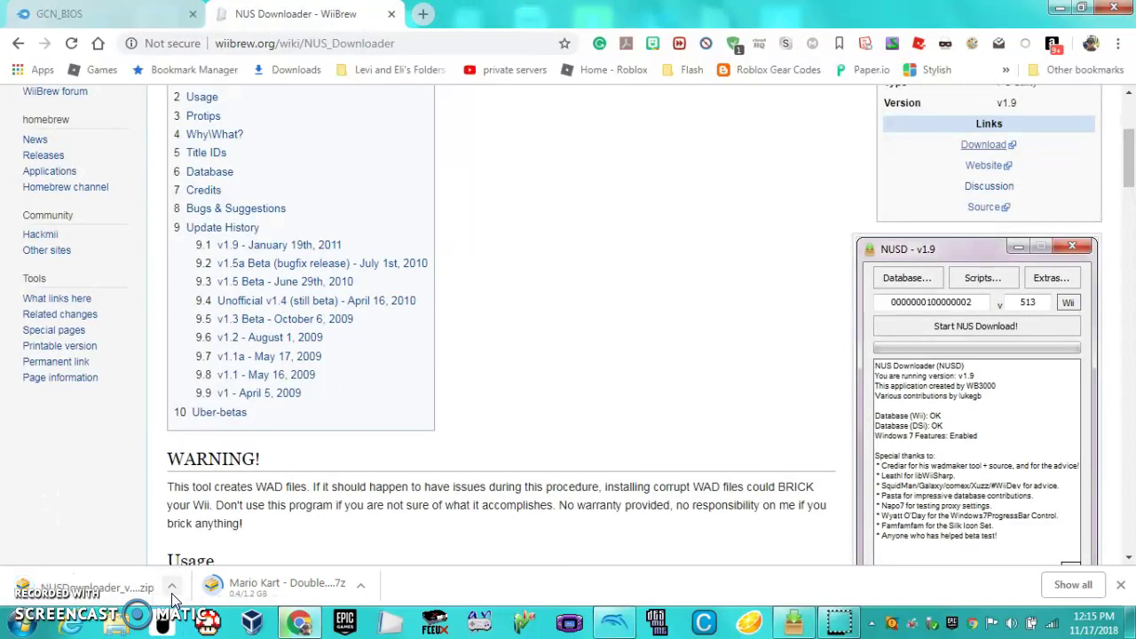
pyautogui.click(173, 587)
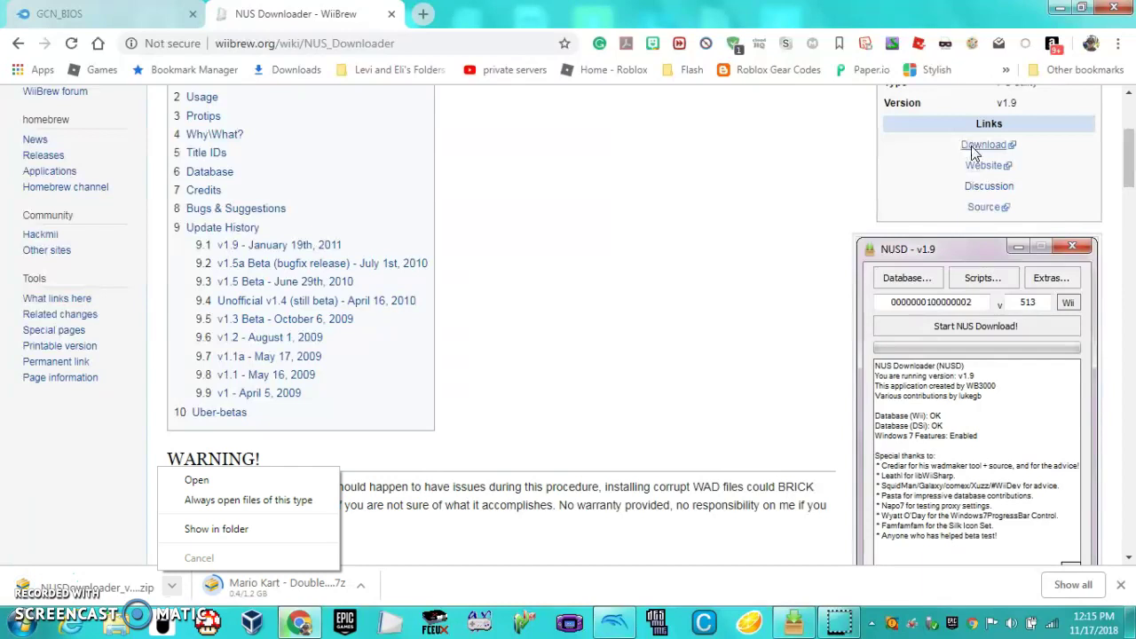
# Step: Search the computer for "nus" and launch the NUS Downloader application
pyautogui.moveTo(635, 622)
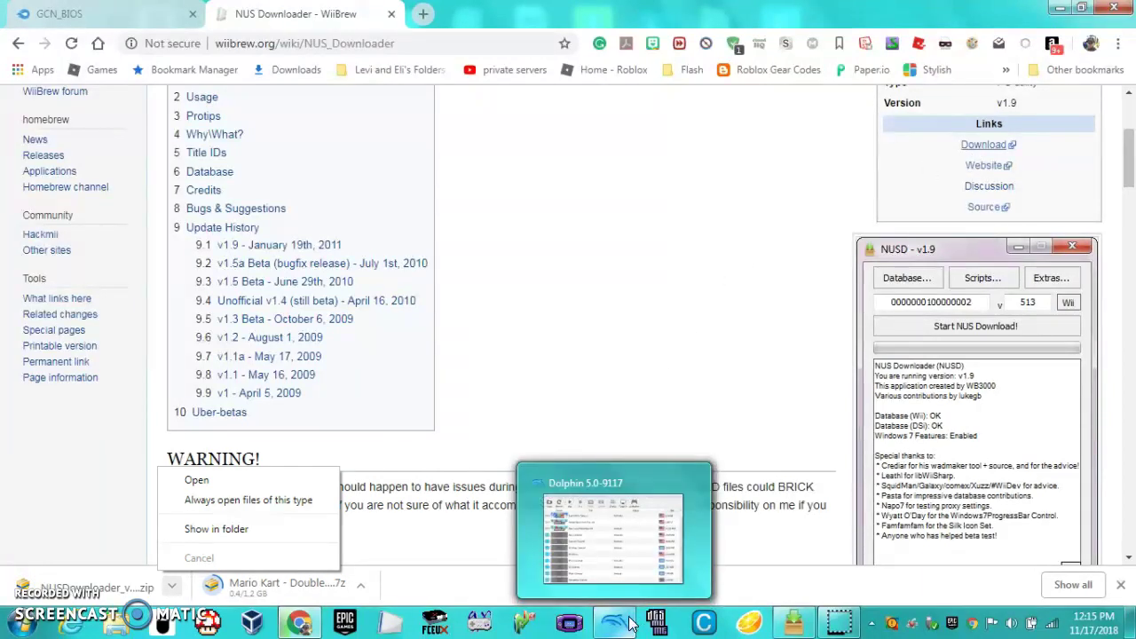
pyautogui.click(22, 621)
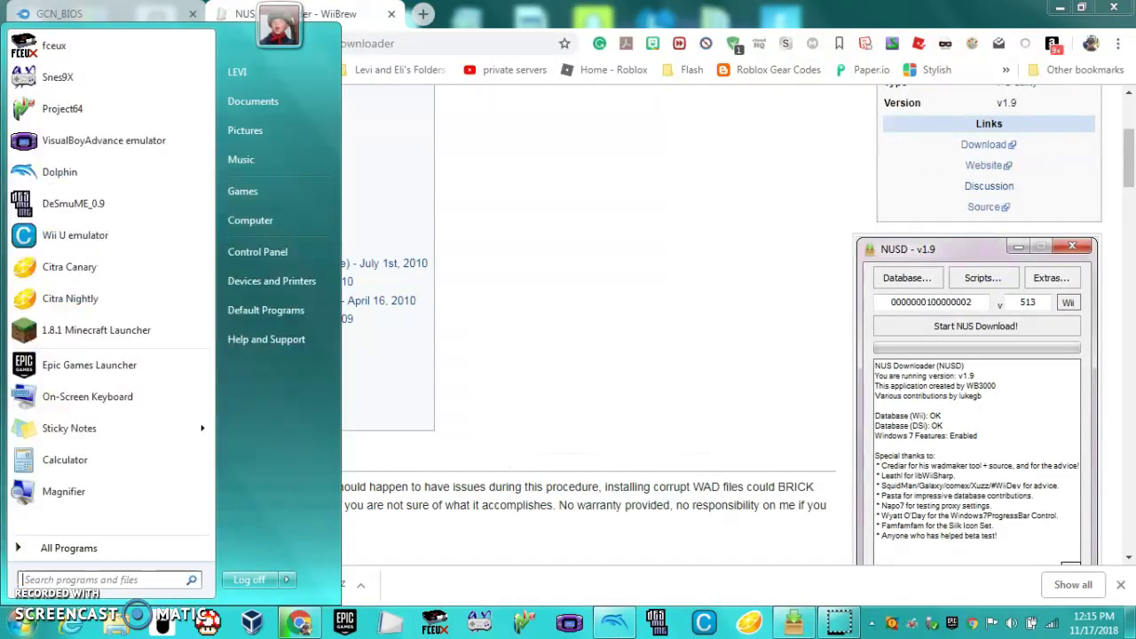
pyautogui.write('nus')
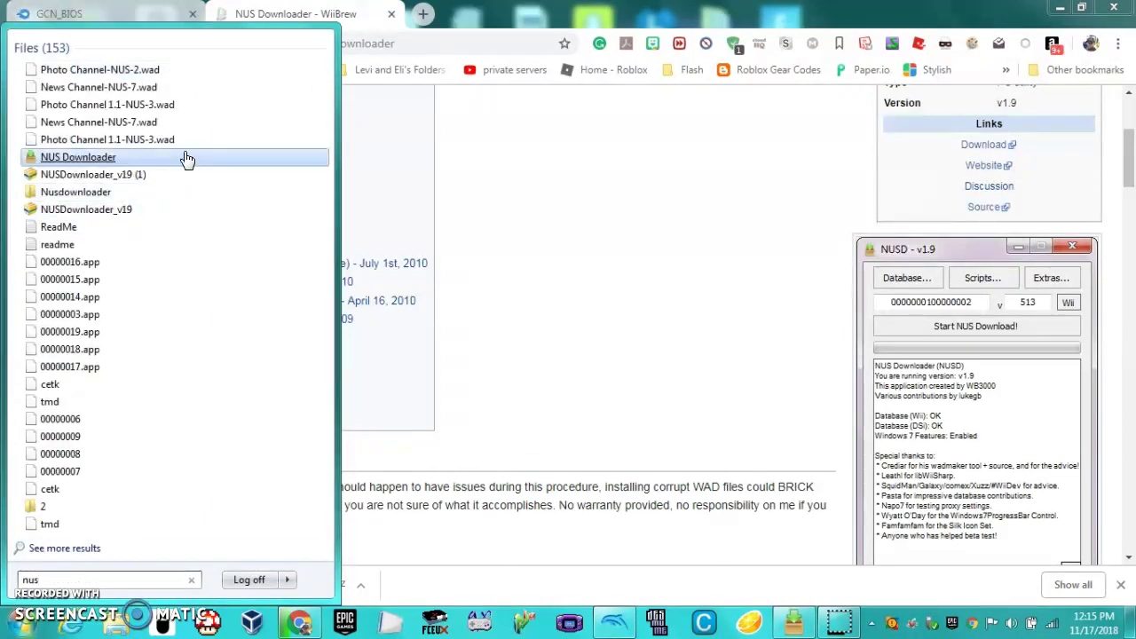
pyautogui.click(185, 158)
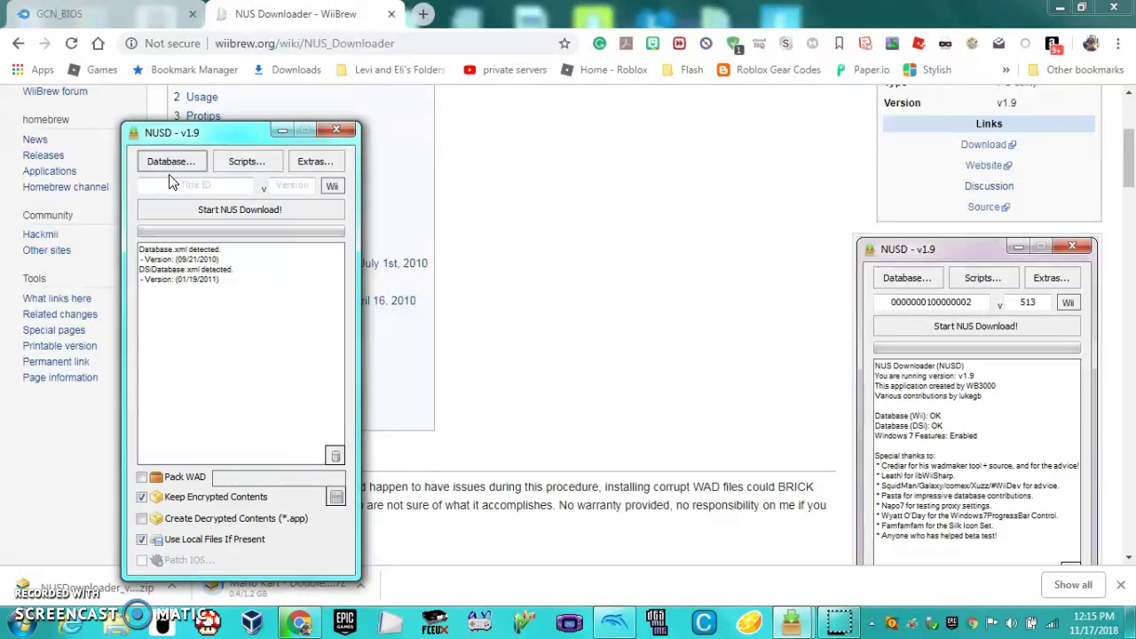
# Step: Choose System Menu version v513 (4.3U) from the Wii system titles in the database and enable Pack WAD
pyautogui.click(173, 166)
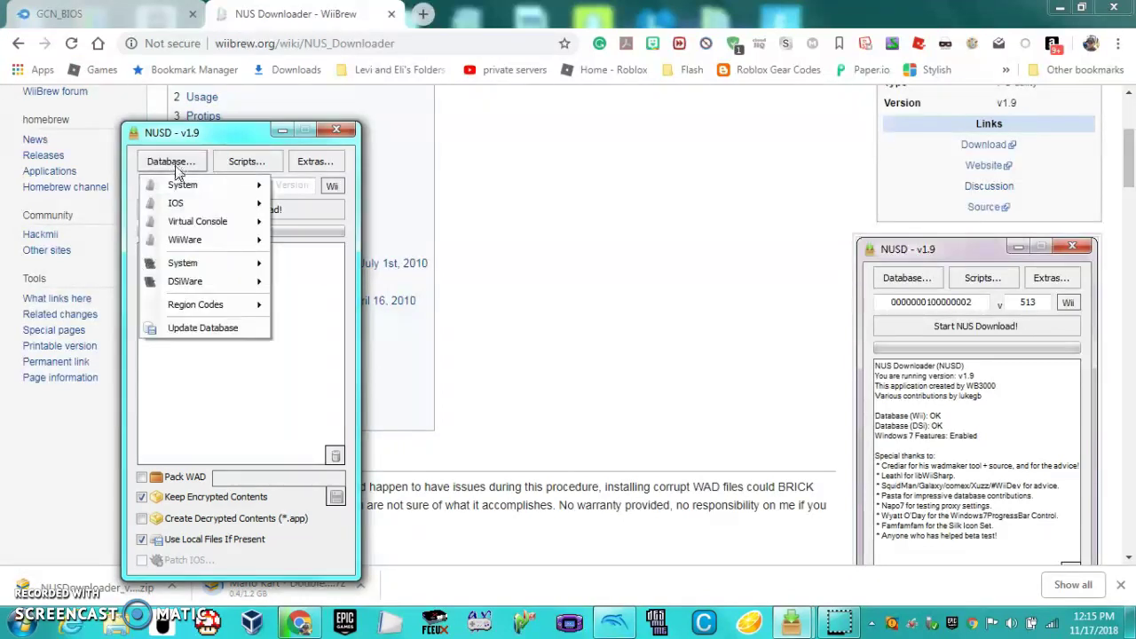
pyautogui.moveTo(176, 190)
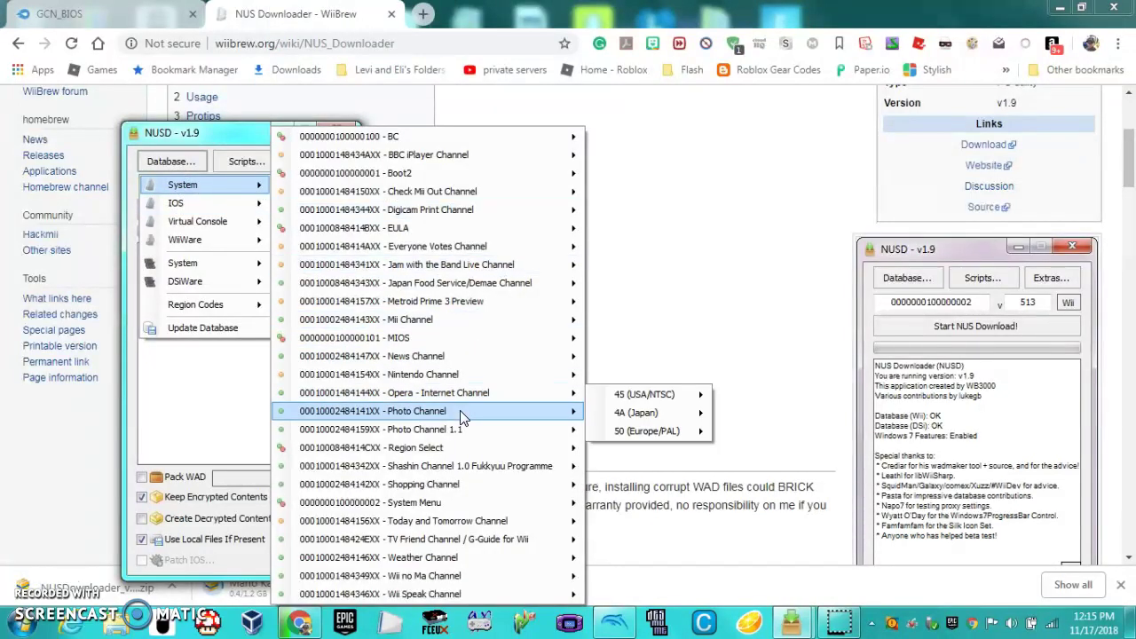
pyautogui.moveTo(439, 492)
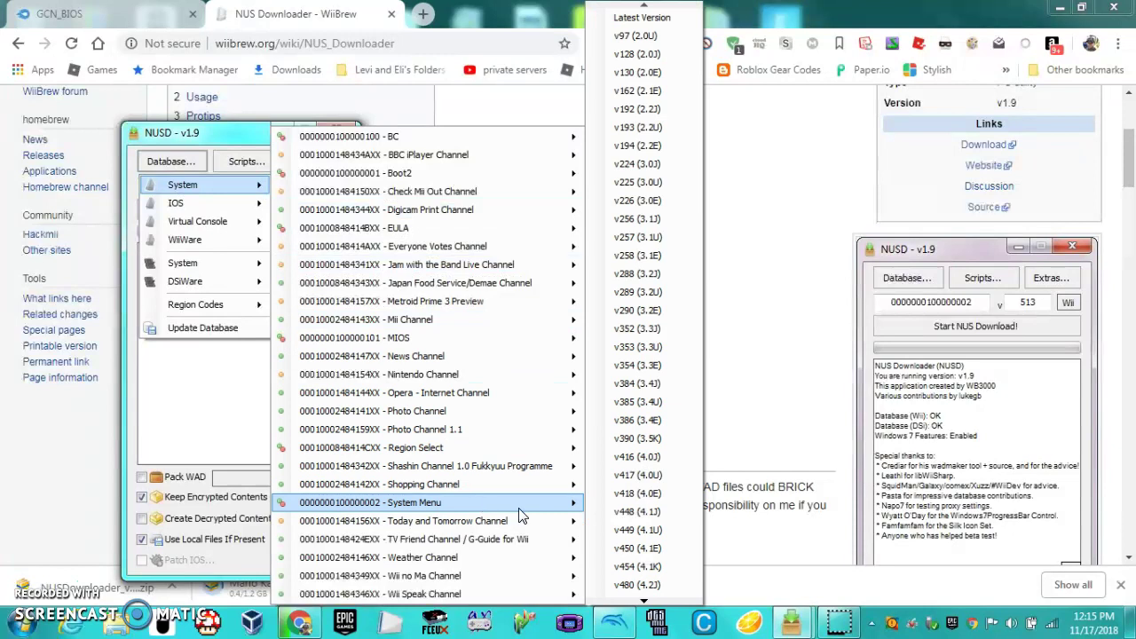
pyautogui.press('Down')
pyautogui.press('Down')
pyautogui.press('Down')
pyautogui.press('Down')
pyautogui.press('Down')
pyautogui.press('Down')
pyautogui.press('Down')
pyautogui.press('Down')
pyautogui.press('Down')
pyautogui.press('Down')
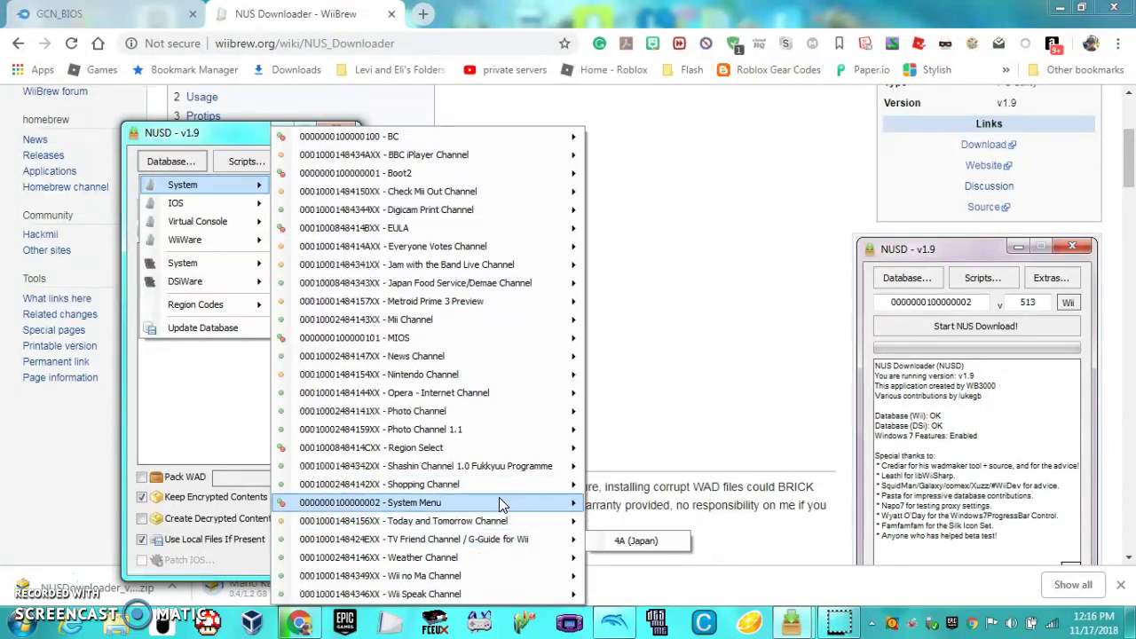
pyautogui.moveTo(504, 504)
pyautogui.press('Down')
pyautogui.press('Down')
pyautogui.press('Down')
pyautogui.press('Down')
pyautogui.press('Down')
pyautogui.press('Down')
pyautogui.press('Down')
pyautogui.press('Down')
pyautogui.press('Down')
pyautogui.press('Down')
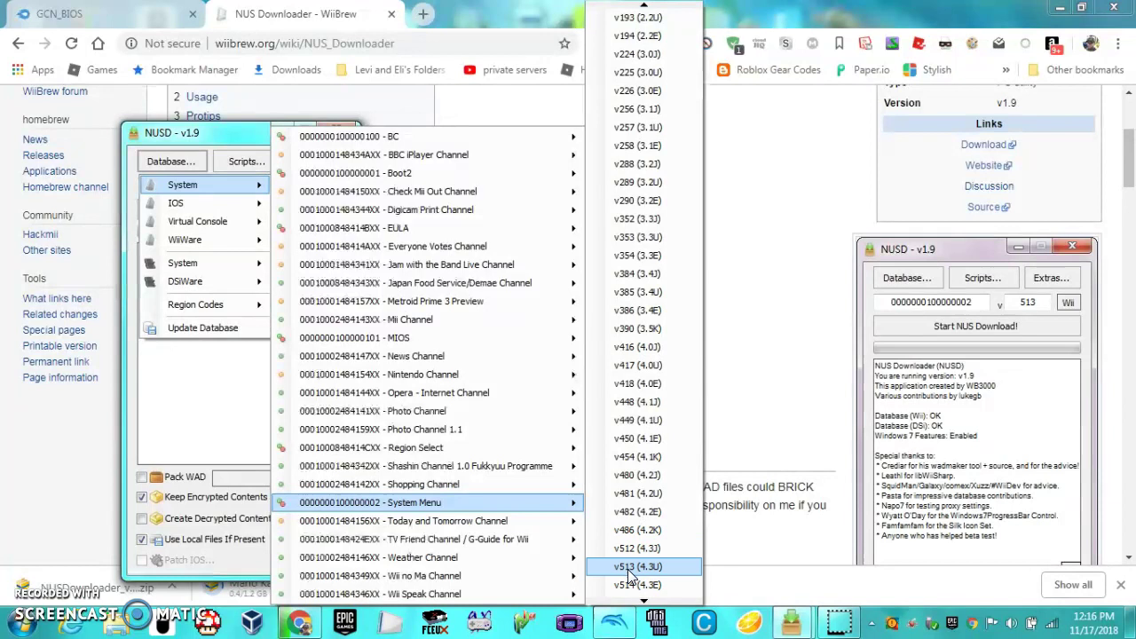
pyautogui.click(632, 568)
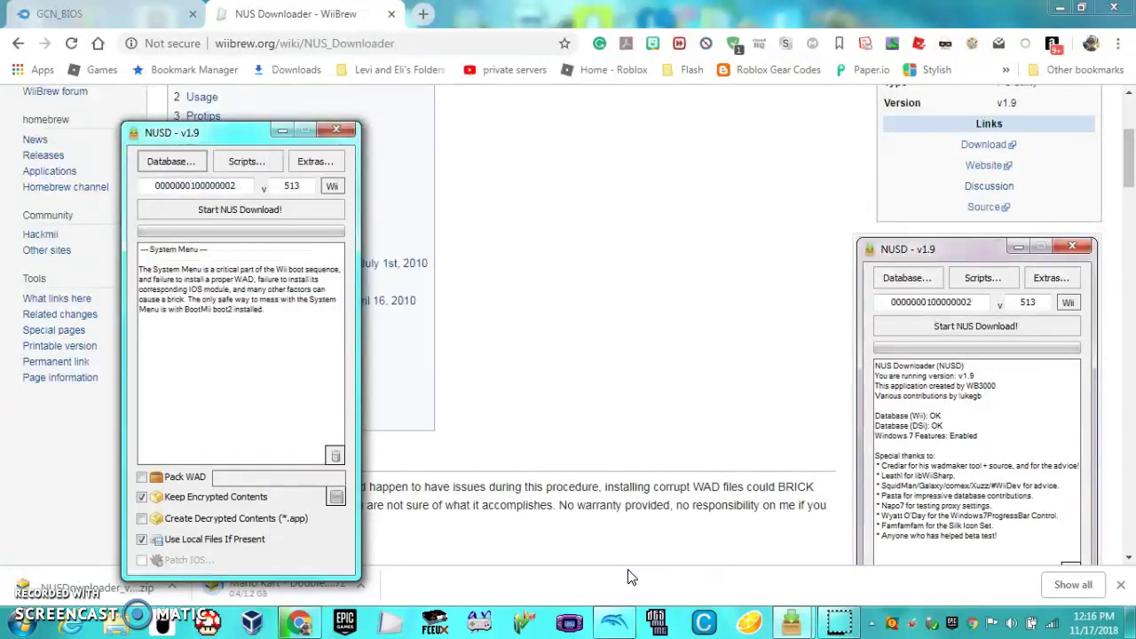
pyautogui.click(168, 479)
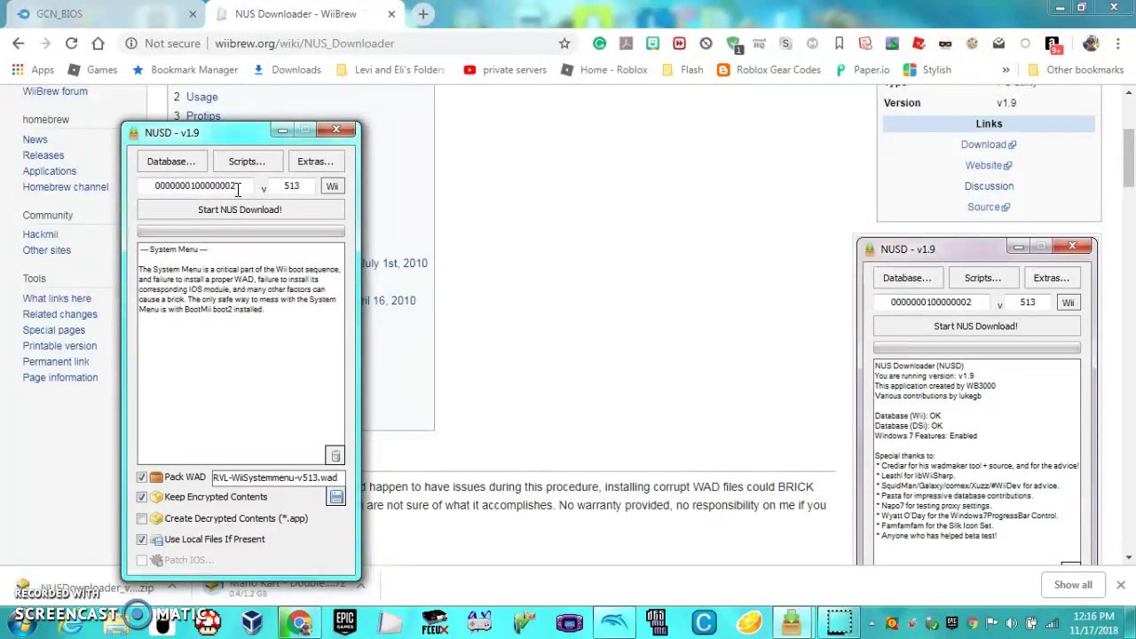
pyautogui.moveTo(238, 190); pyautogui.dragTo(134, 202)
pyautogui.hotkey('ctrl', 'c')
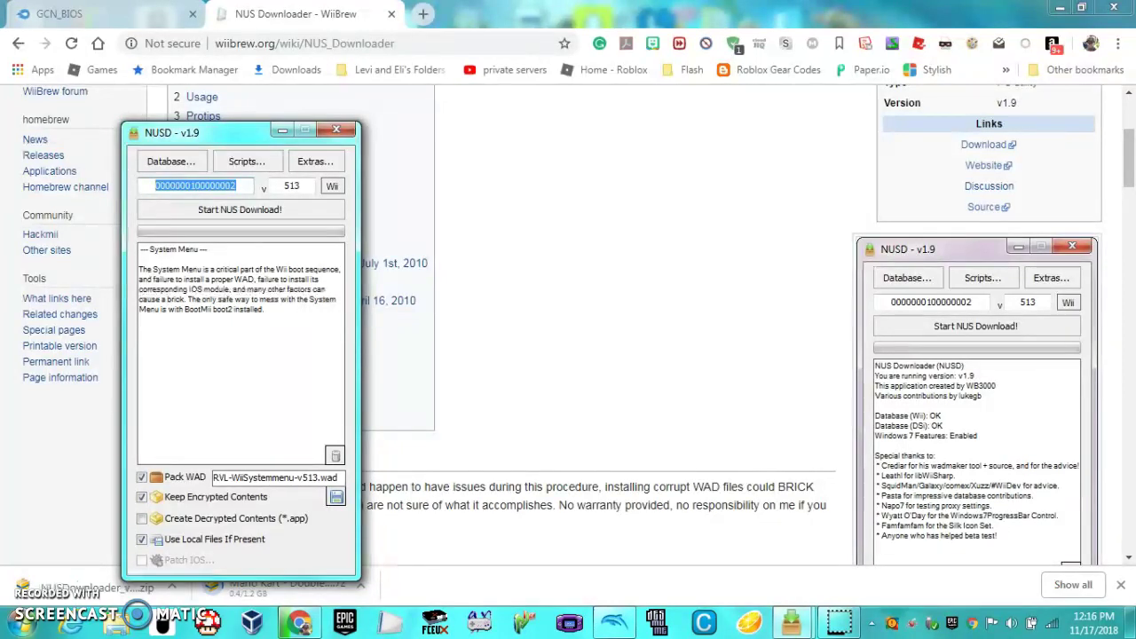
pyautogui.click(22, 621)
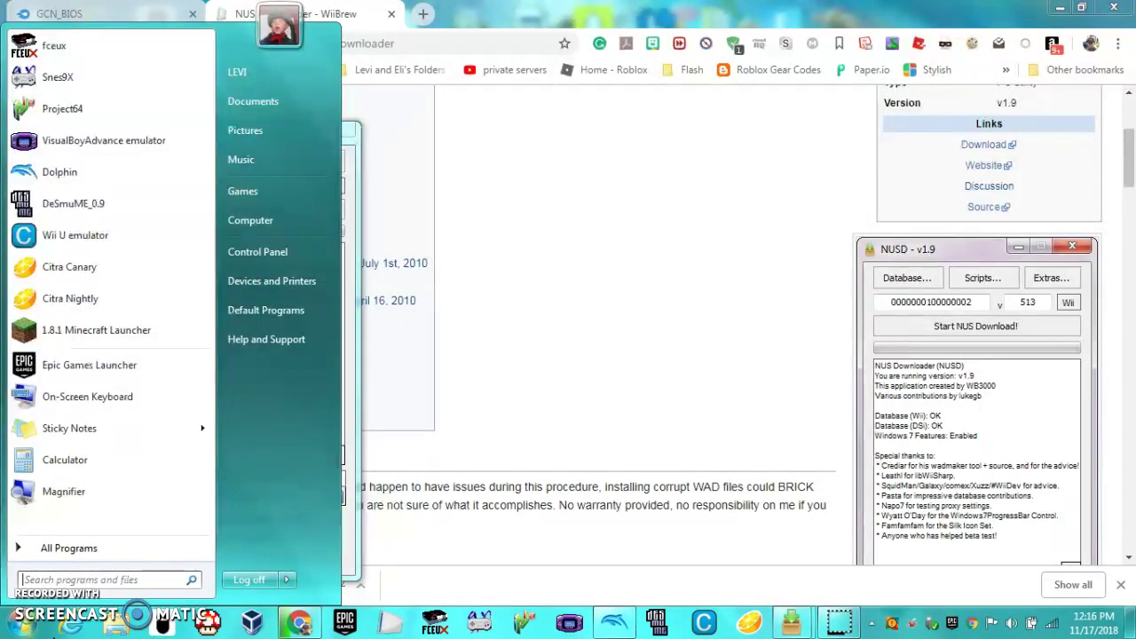
pyautogui.write('nus')
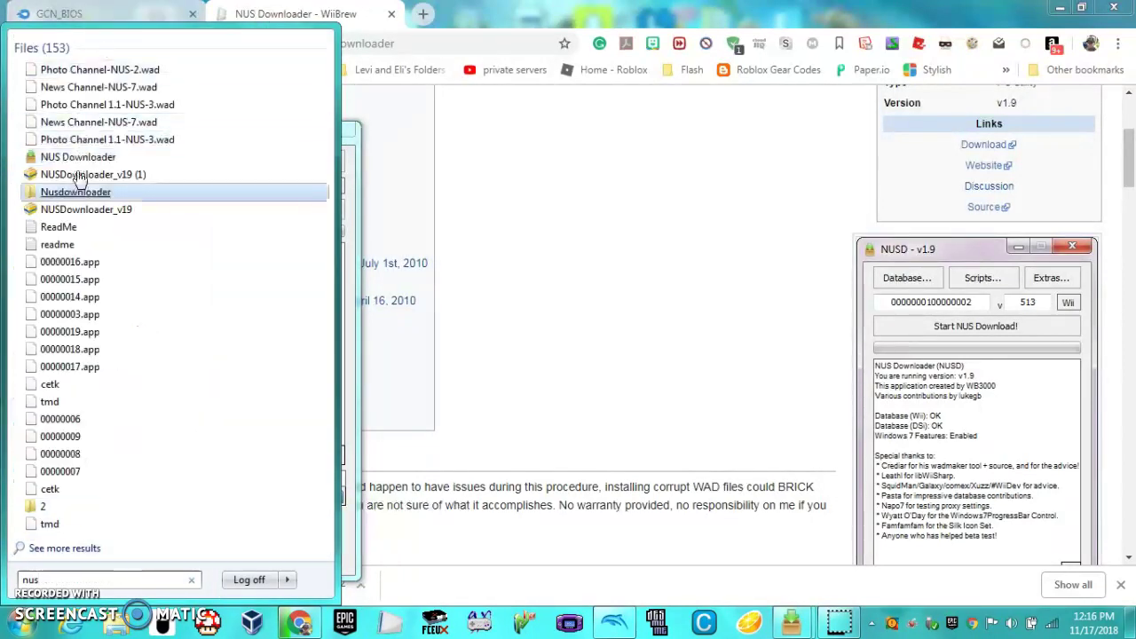
pyautogui.click(82, 192)
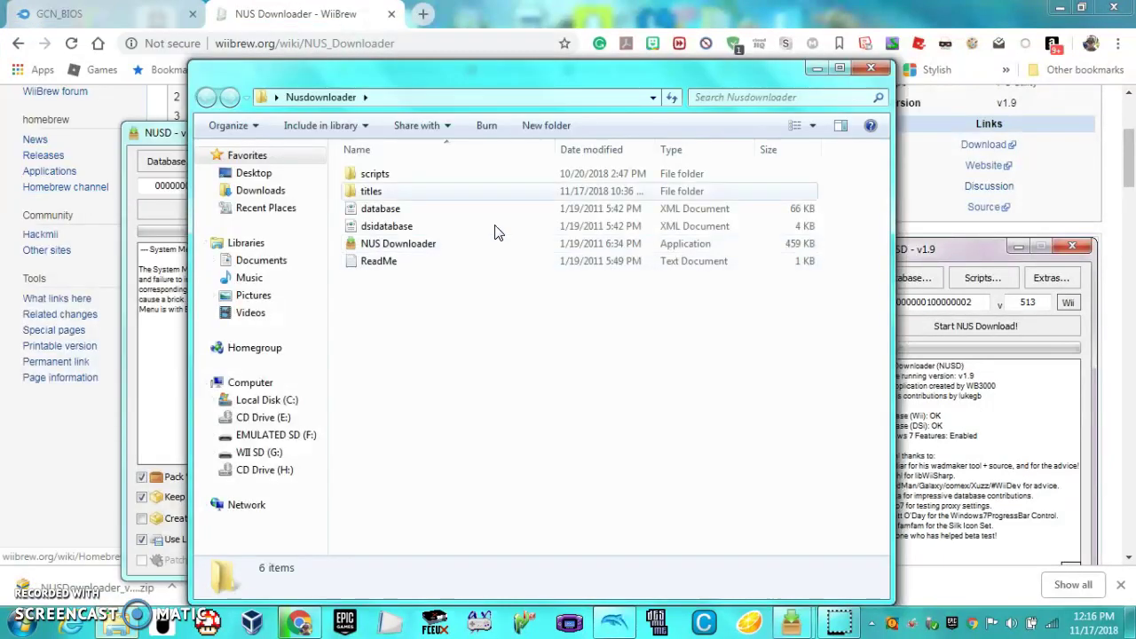
pyautogui.doubleClick(377, 191)
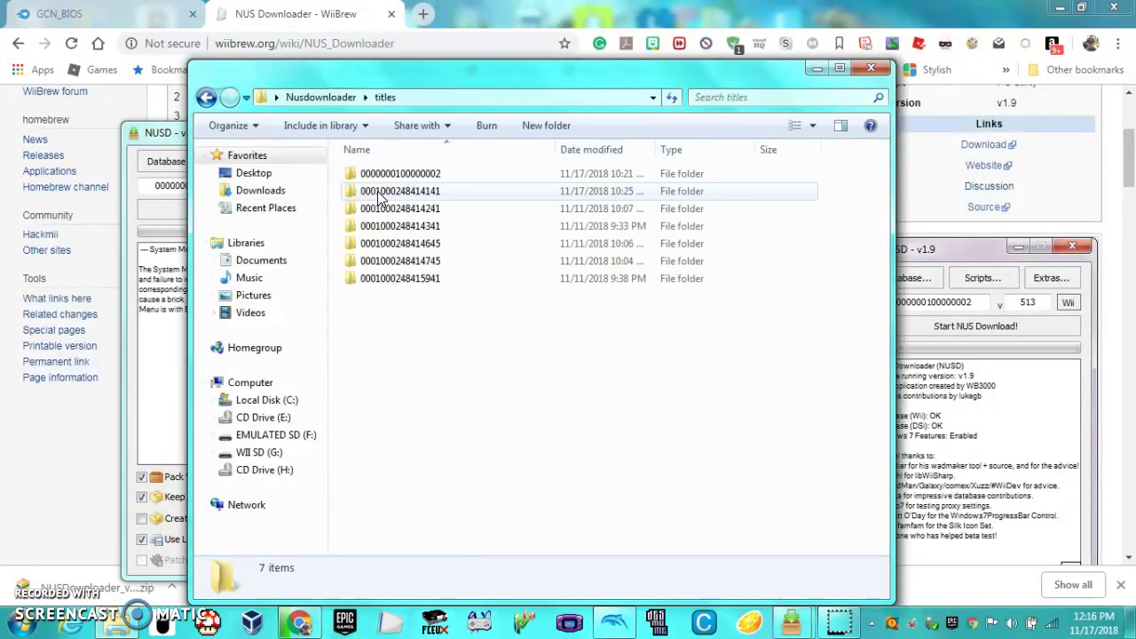
pyautogui.click(800, 98)
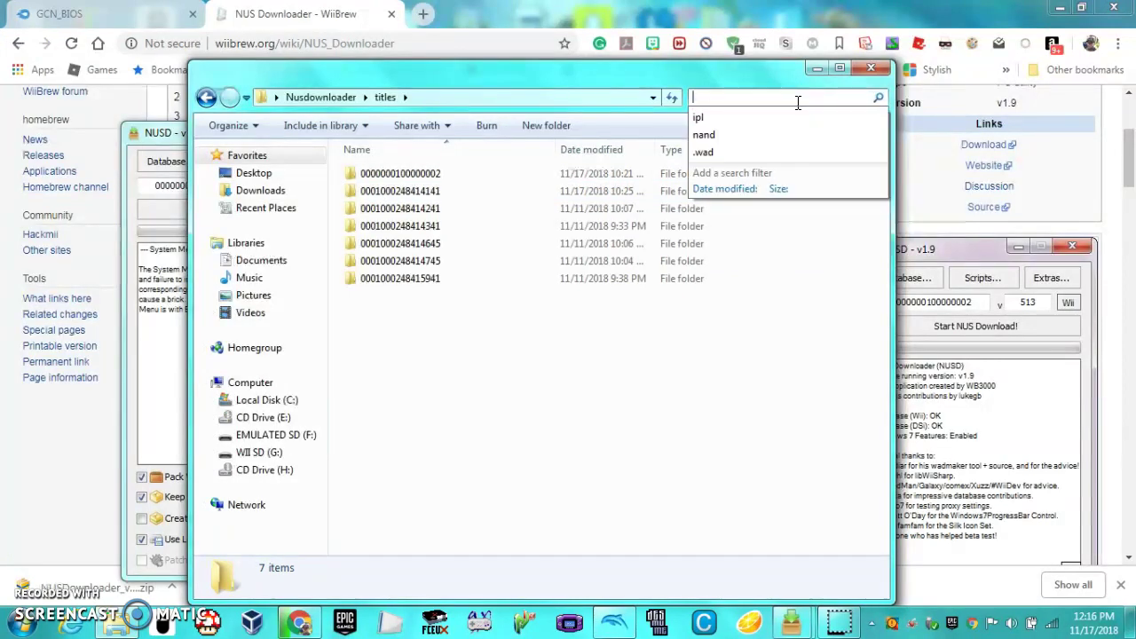
pyautogui.hotkey('ctrl', 'v')
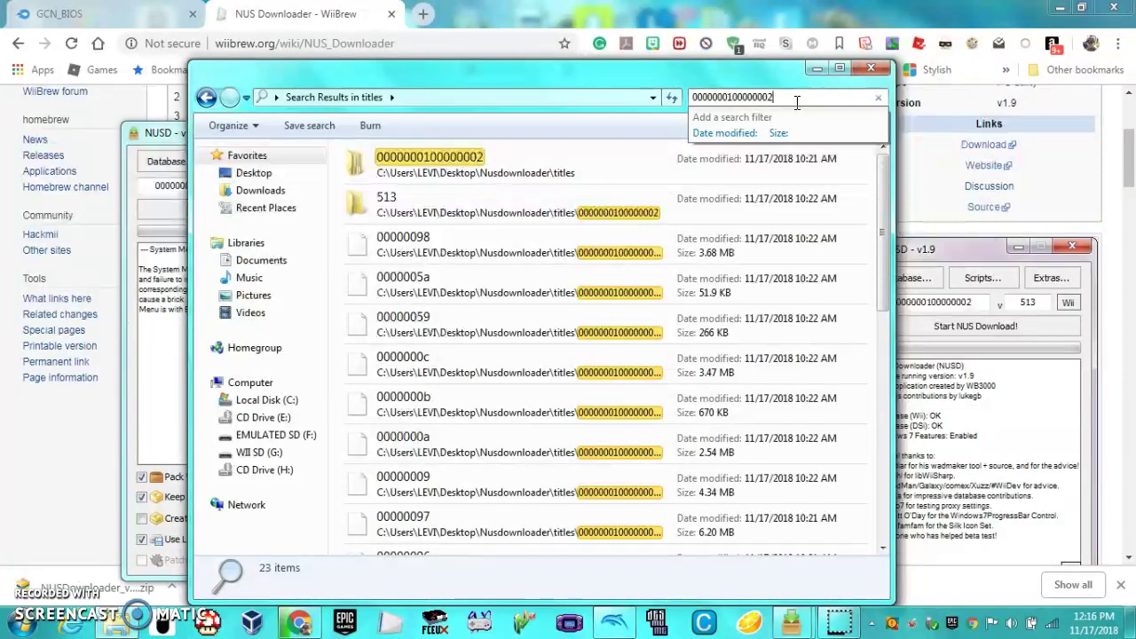
pyautogui.doubleClick(594, 169)
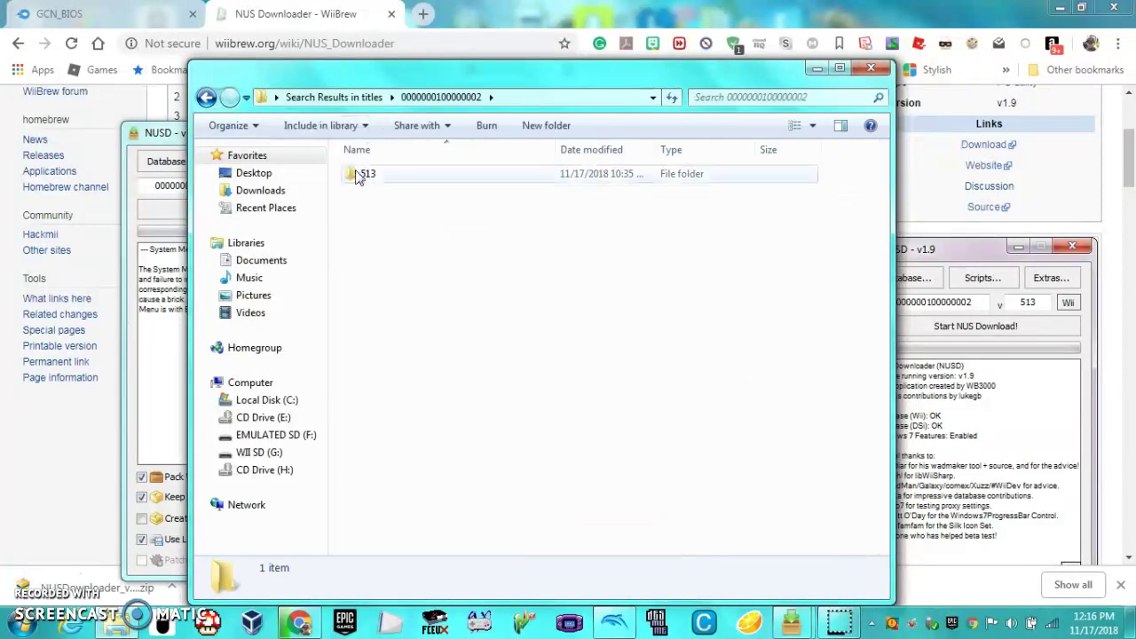
pyautogui.doubleClick(401, 174)
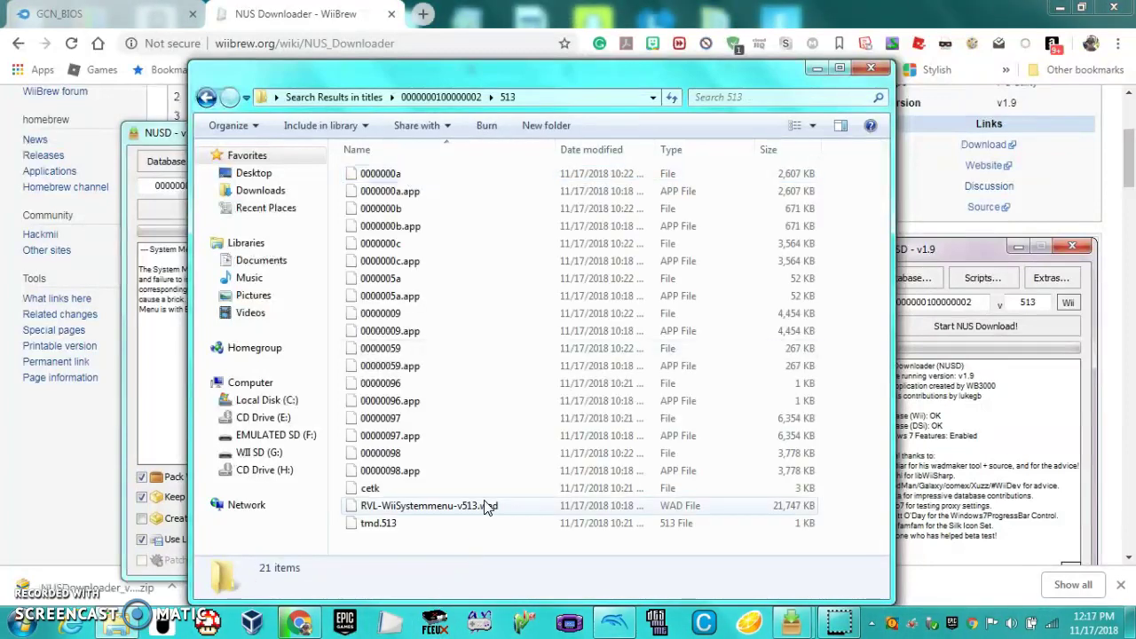
# Step: Switch to Dolphin and start installing a WAD to the NAND
pyautogui.click(610, 624)
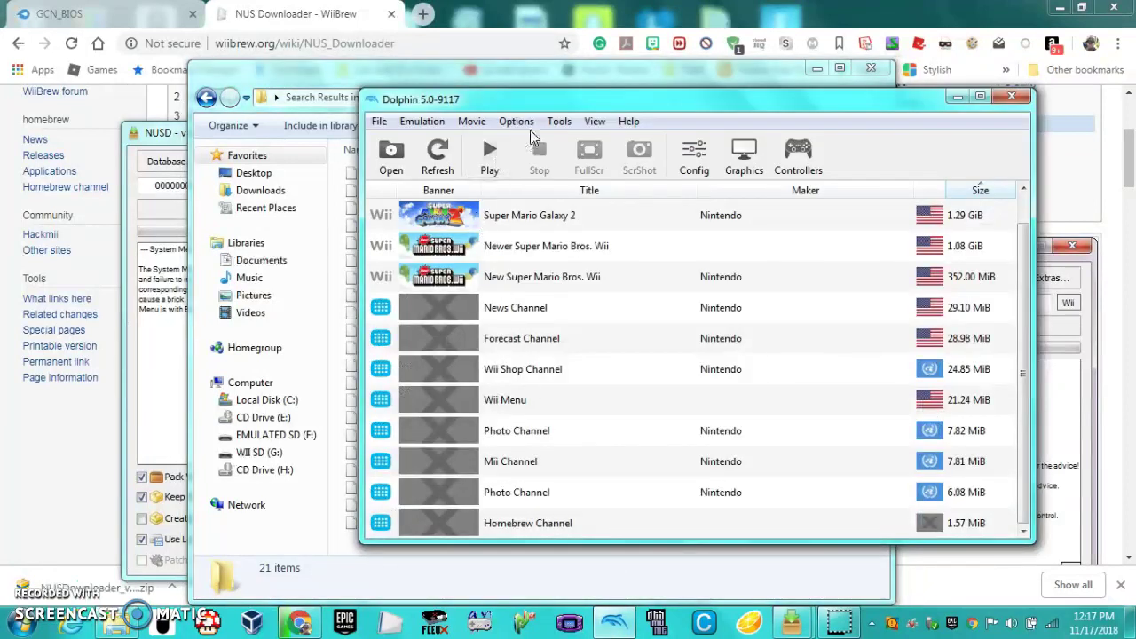
pyautogui.click(558, 121)
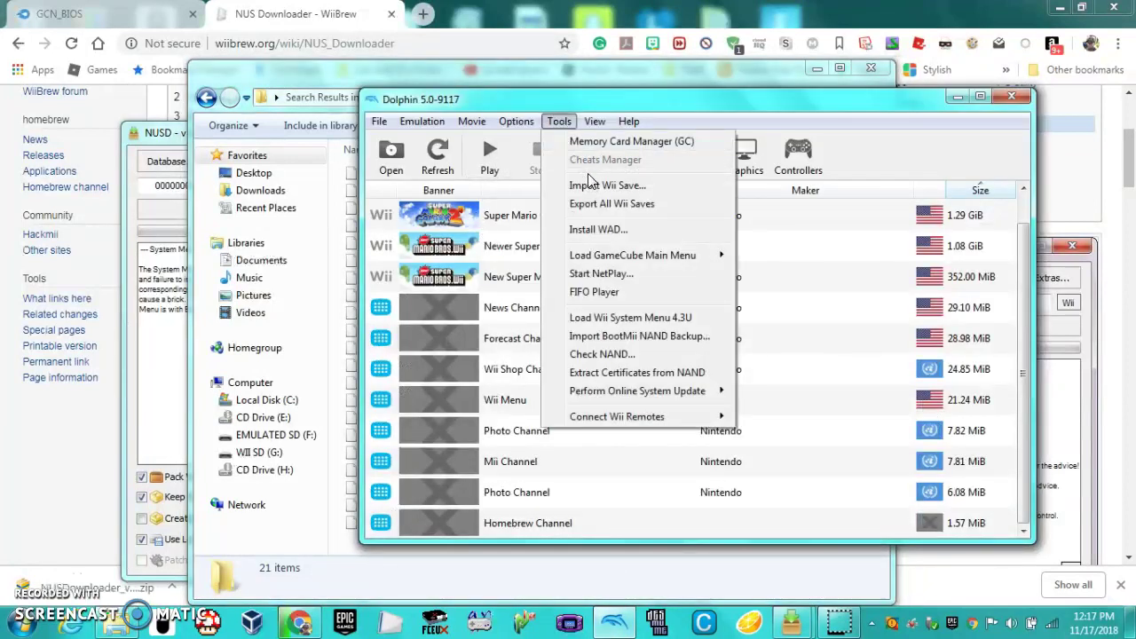
pyautogui.click(586, 231)
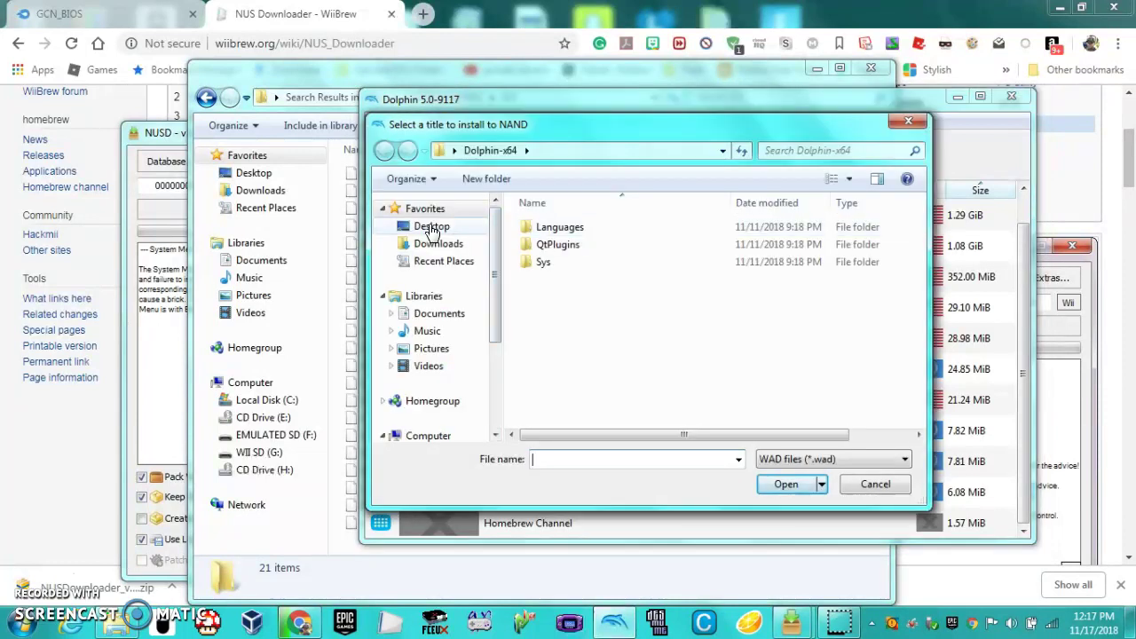
# Step: Copy the path of the 513 title folder and use it to open that folder in Dolphin's WAD selection dialog
pyautogui.click(478, 74)
pyautogui.click(537, 94)
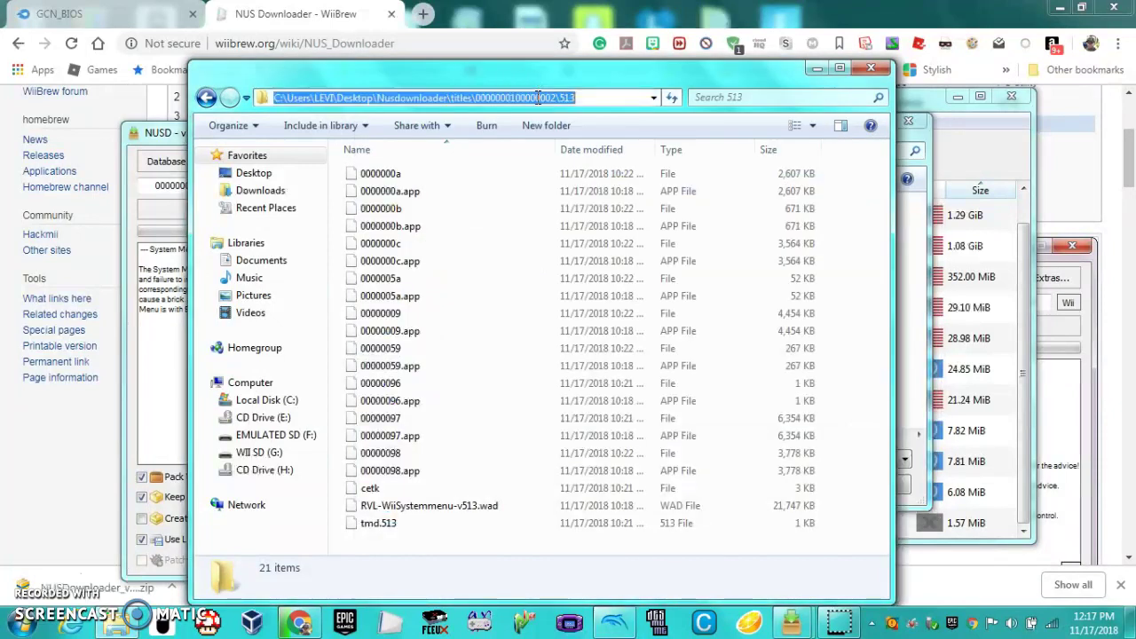
pyautogui.click(918, 142)
pyautogui.click(591, 152)
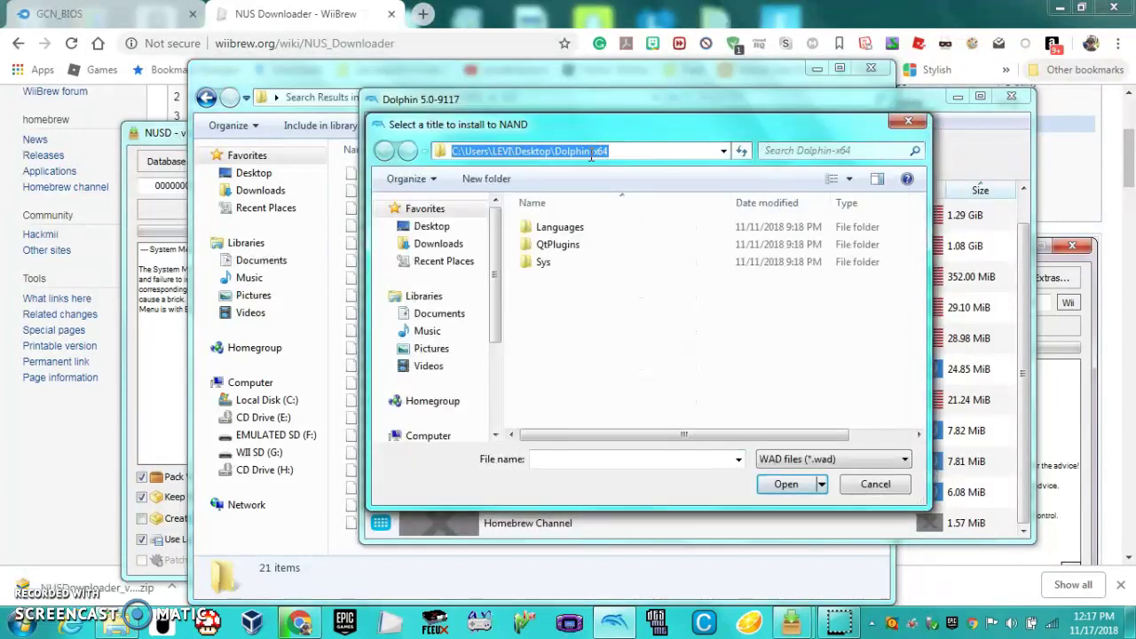
pyautogui.hotkey('ctrl', 'v')
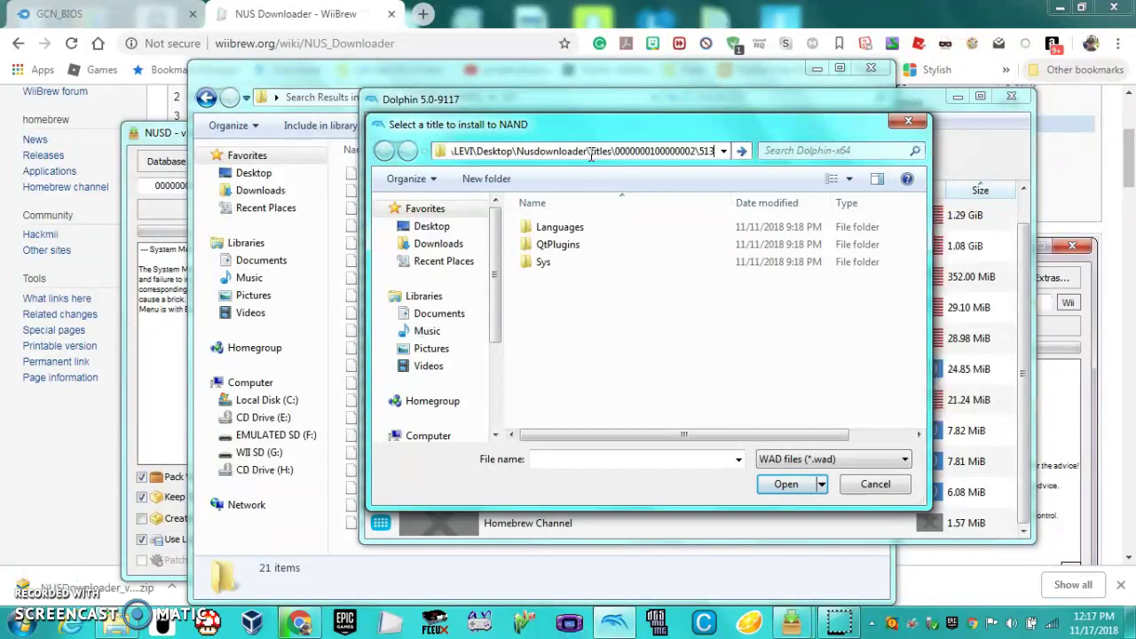
pyautogui.press('Return')
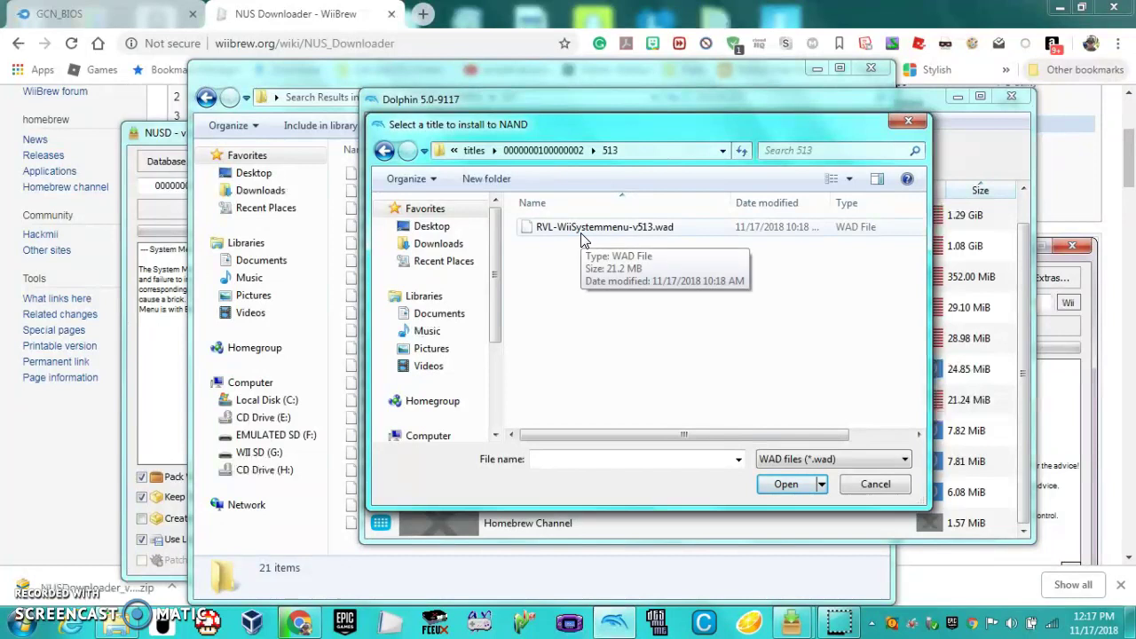
# Step: Cancel the WAD selection and close the 513 folder and NUS Downloader windows
pyautogui.click(905, 120)
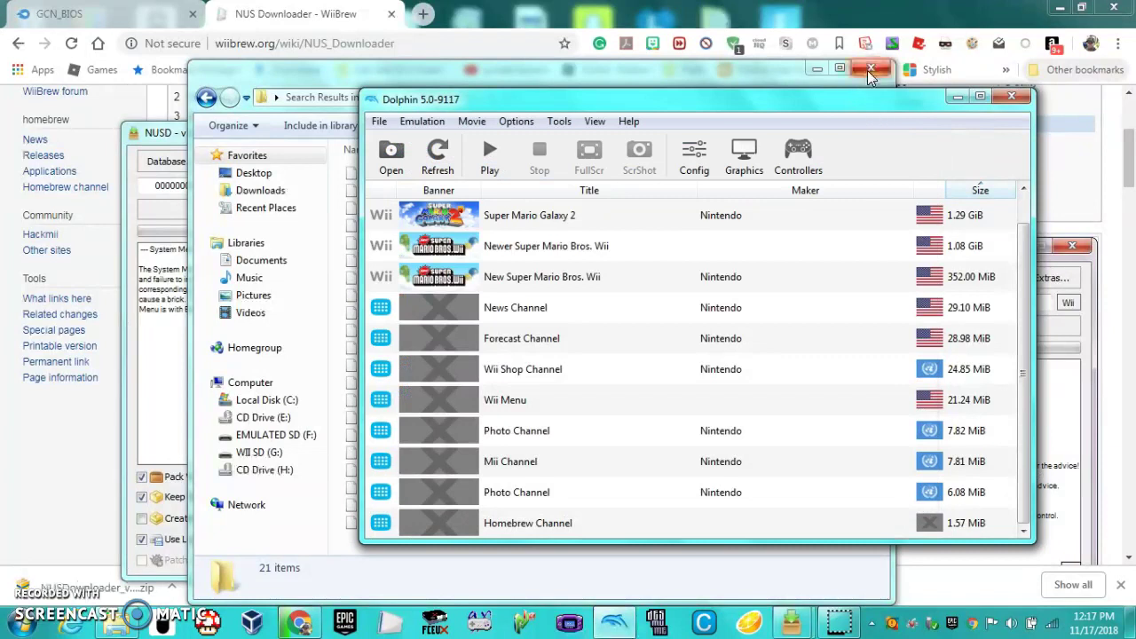
pyautogui.click(870, 71)
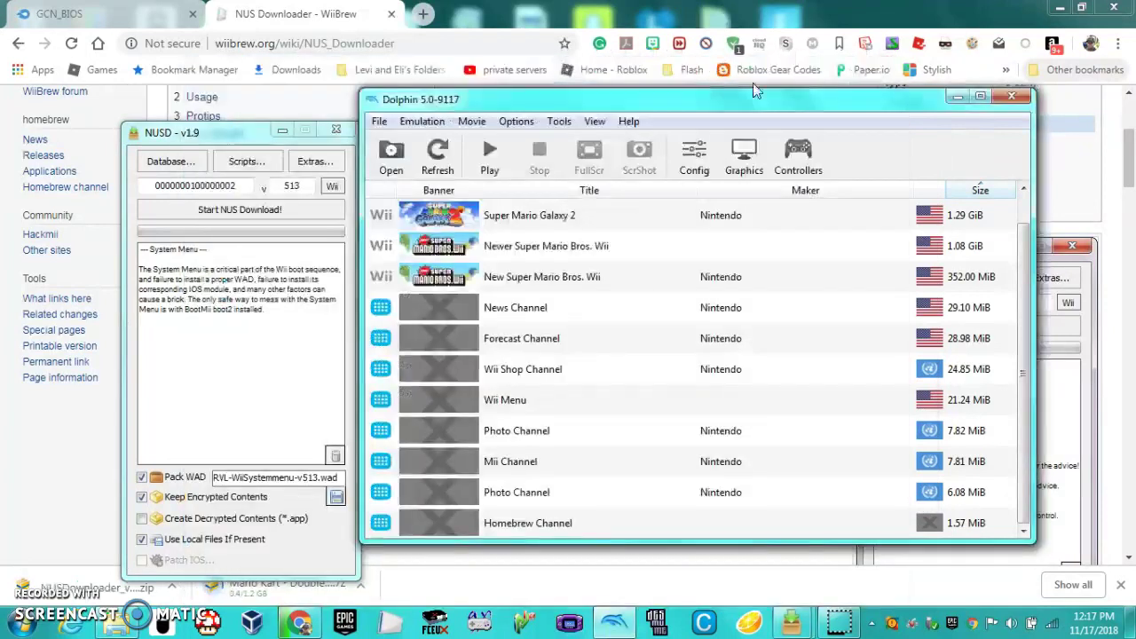
pyautogui.click(334, 132)
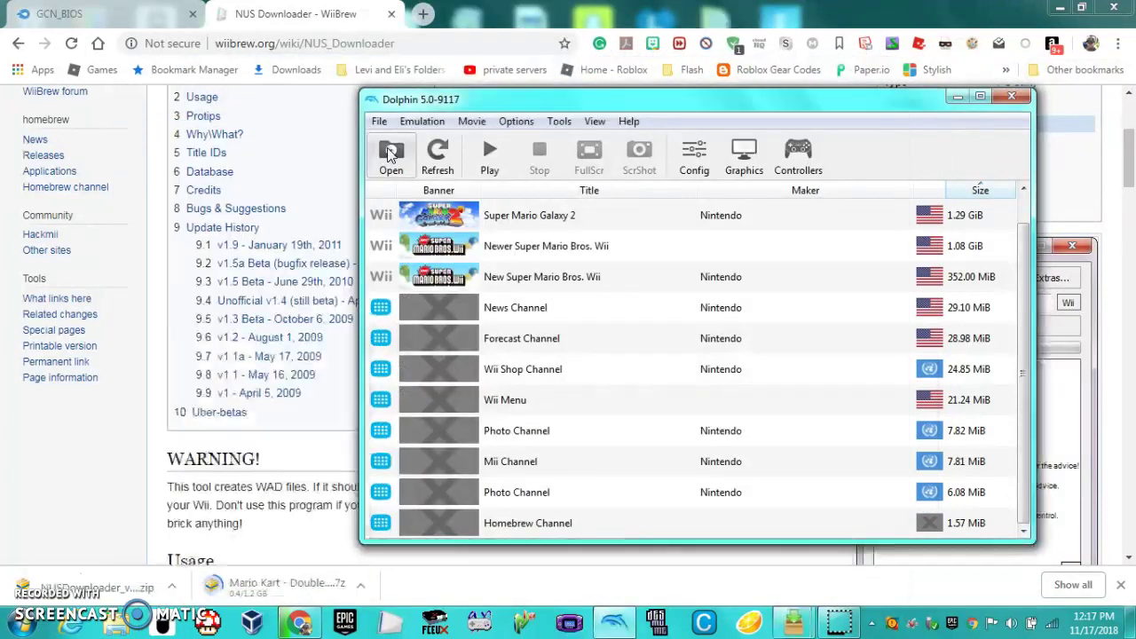
# Step: Load the Wii System Menu 4.3U in Dolphin and stop the emulation
pyautogui.click(582, 124)
pyautogui.moveTo(558, 131)
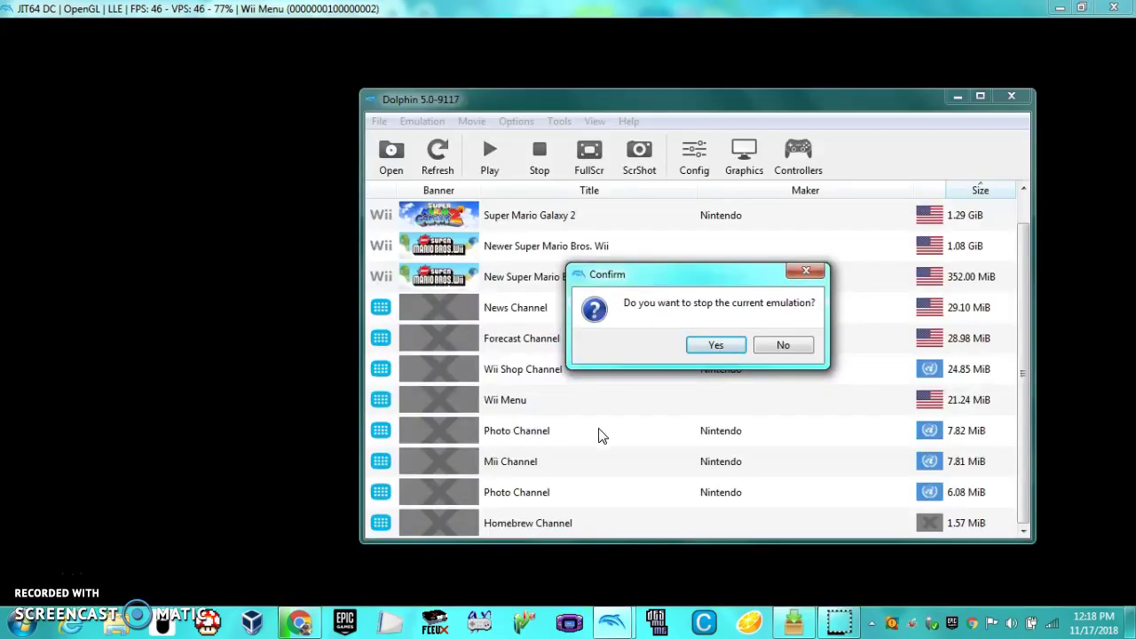
pyautogui.click(712, 348)
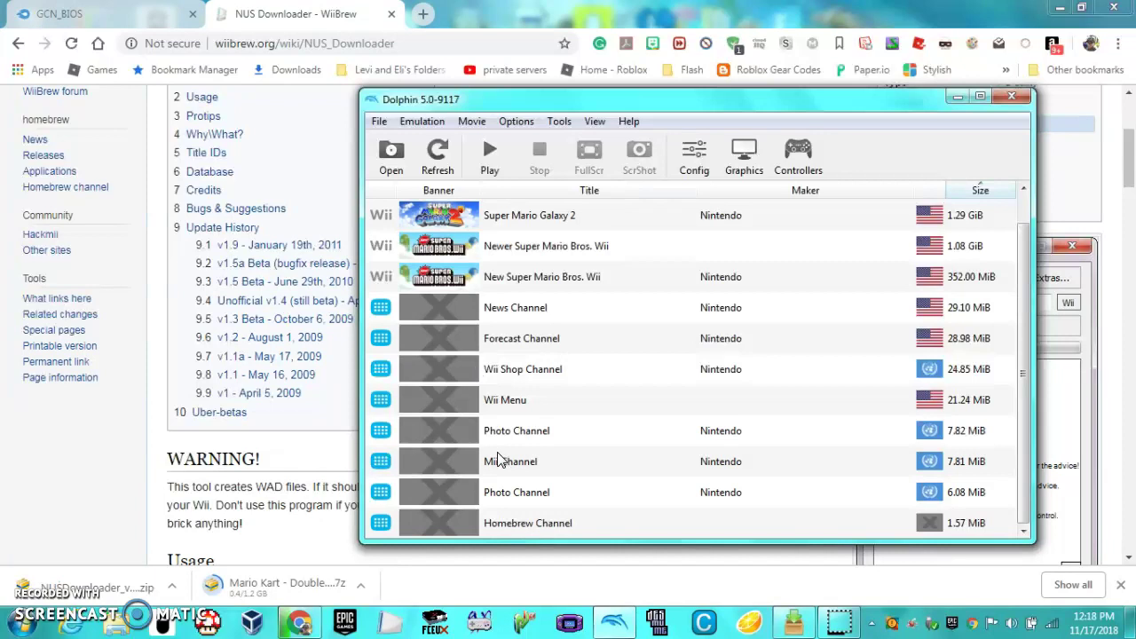
# Step: Switch to NUS Downloader and look through the title database's System category and its other categories without choosing a title
pyautogui.click(795, 624)
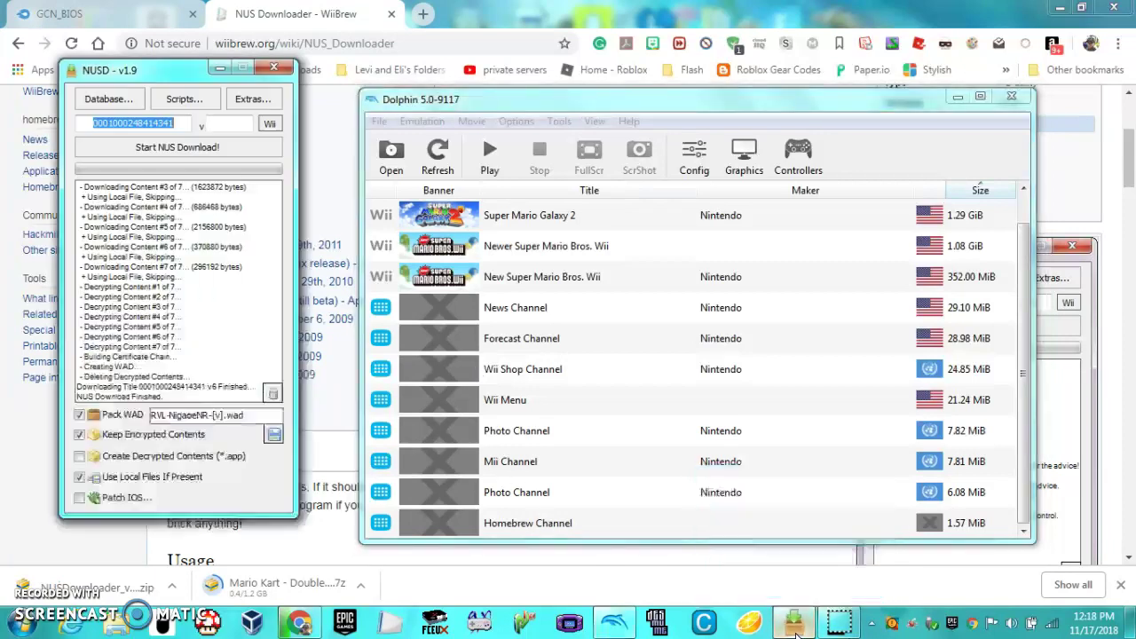
pyautogui.click(81, 103)
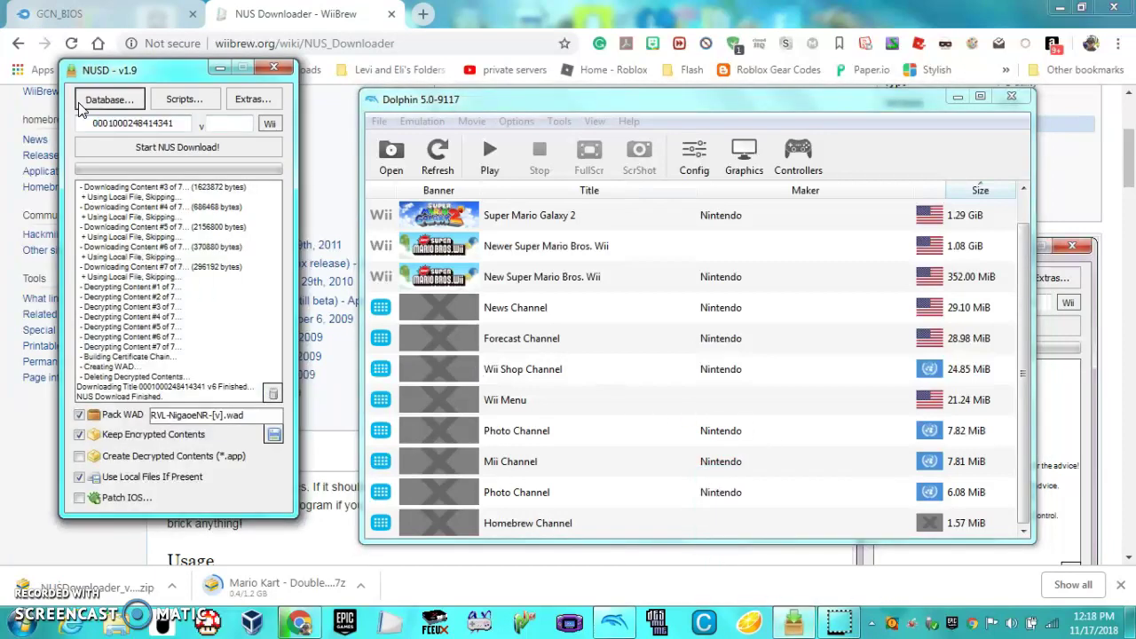
pyautogui.moveTo(86, 131)
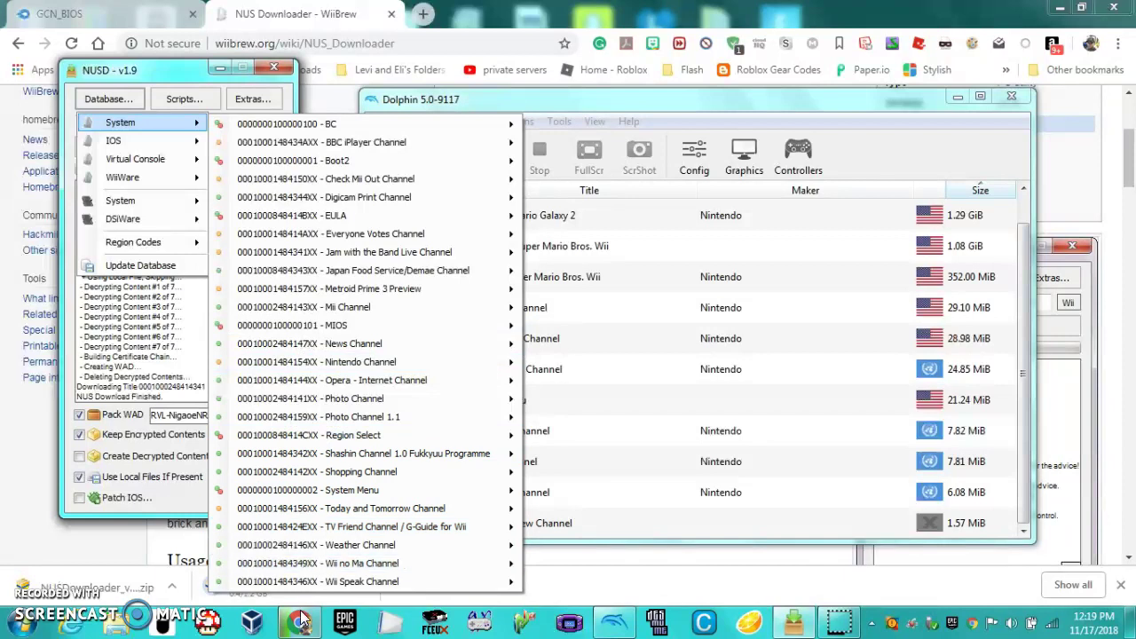
pyautogui.moveTo(356, 118)
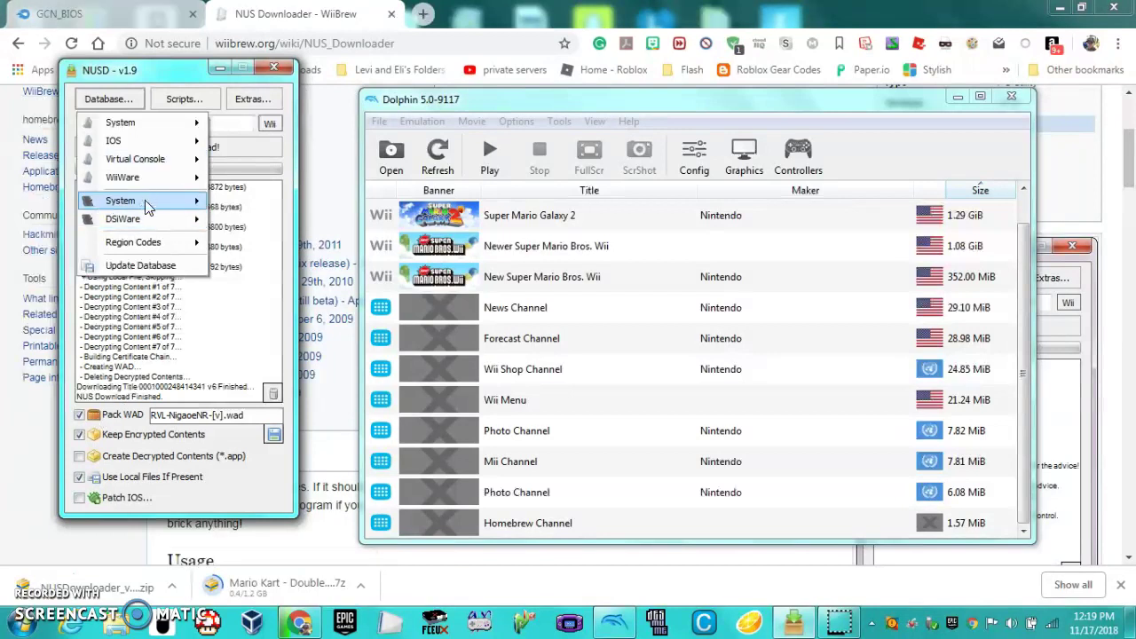
pyautogui.moveTo(147, 226)
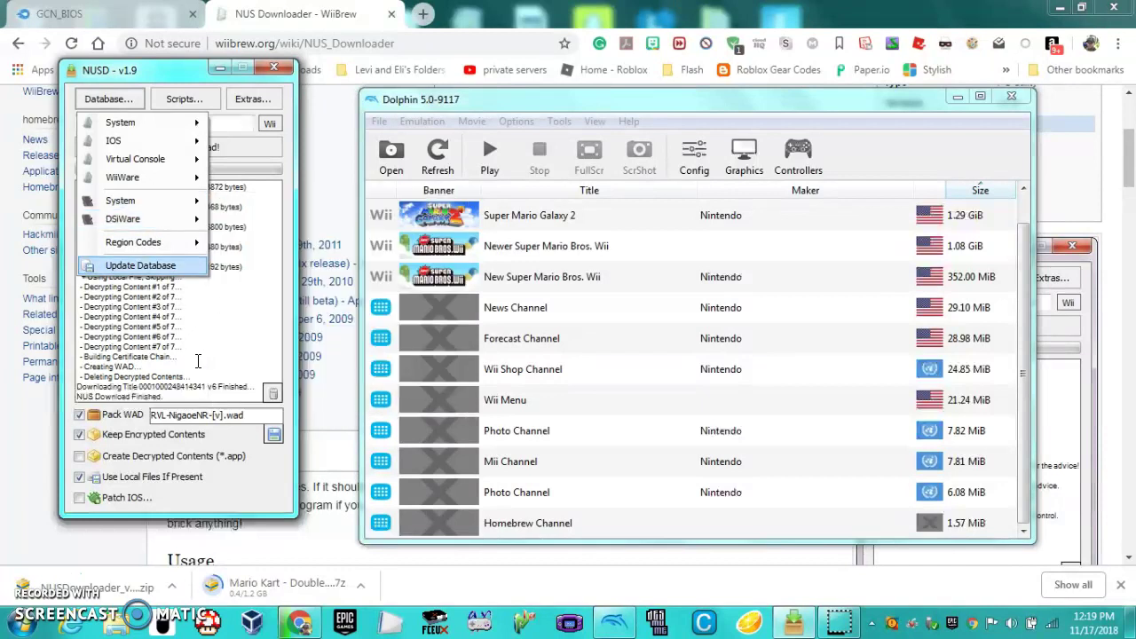
pyautogui.click(245, 333)
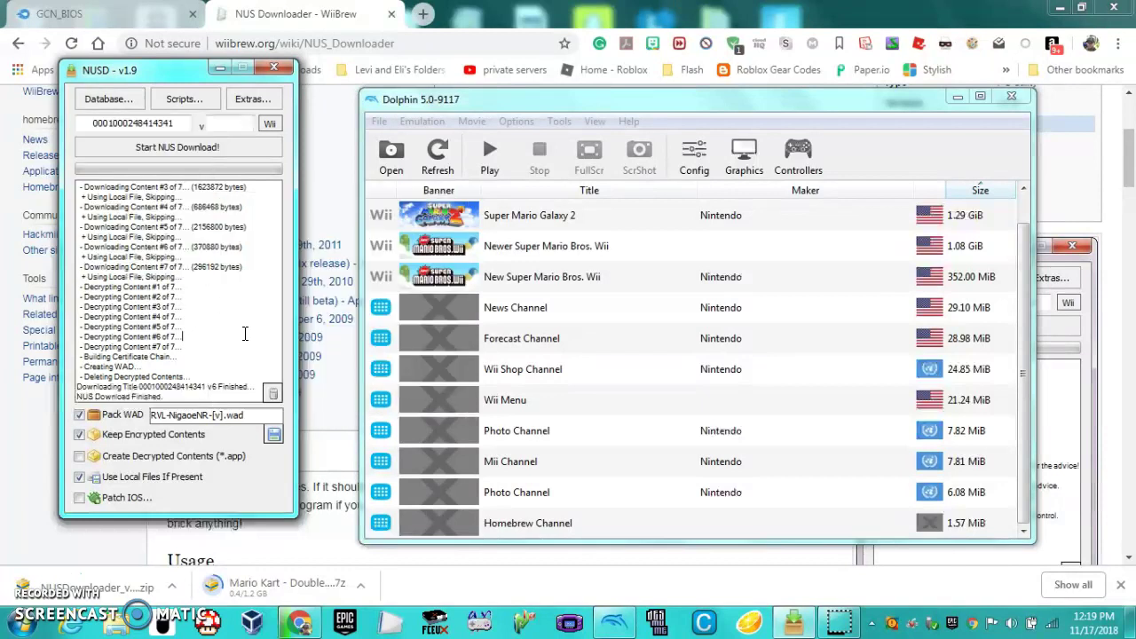
# Step: Close the NUS Downloader and Dolphin windows
pyautogui.click(274, 67)
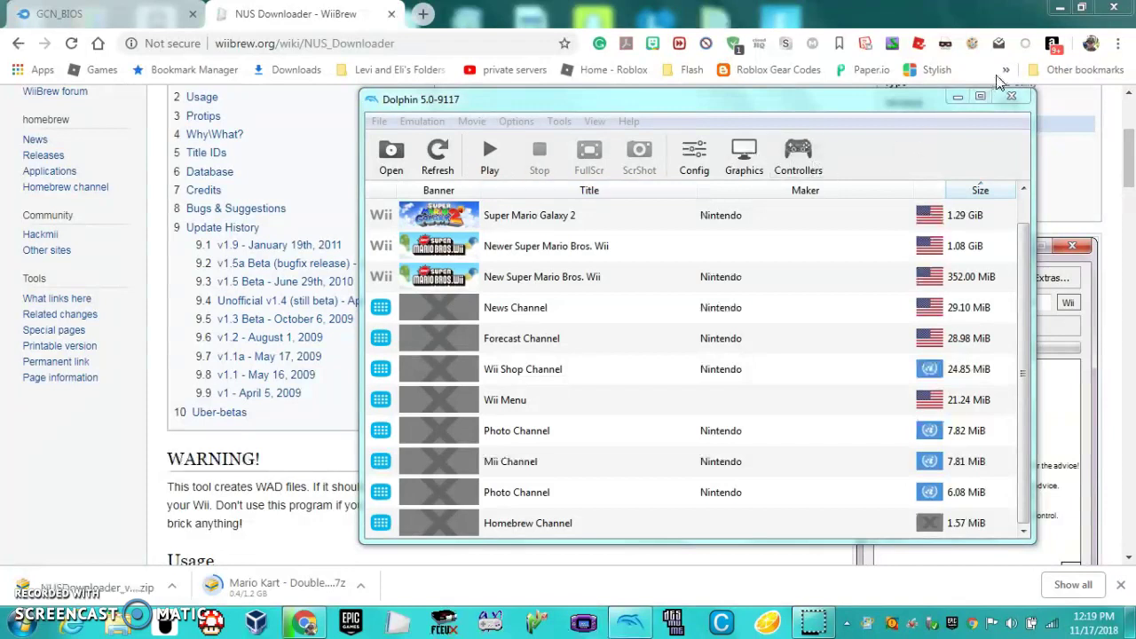
pyautogui.click(1011, 96)
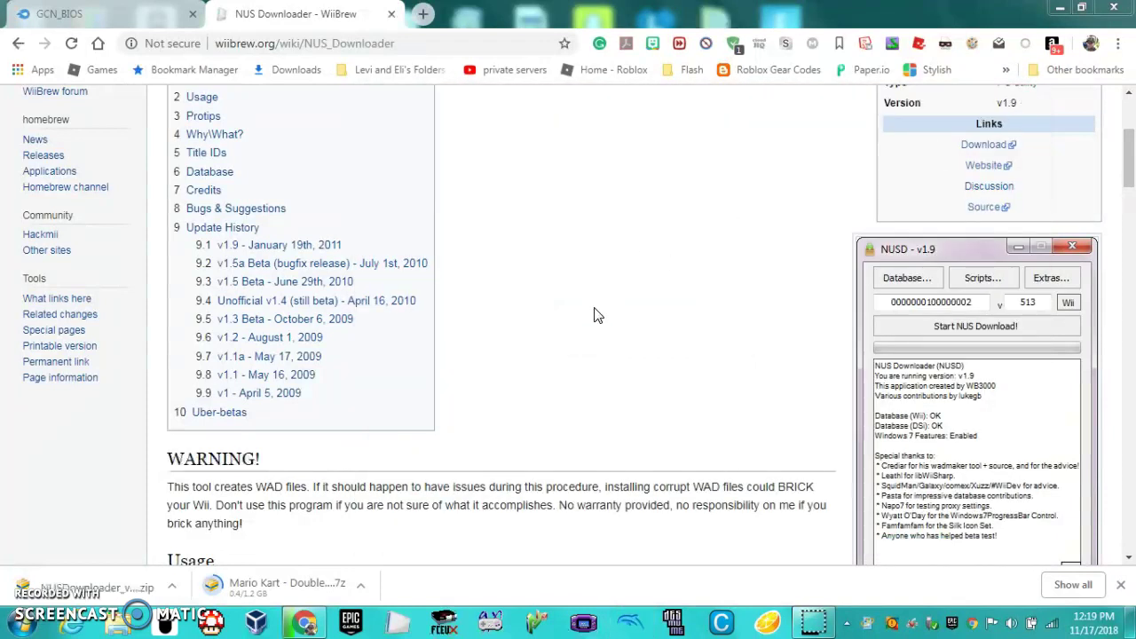